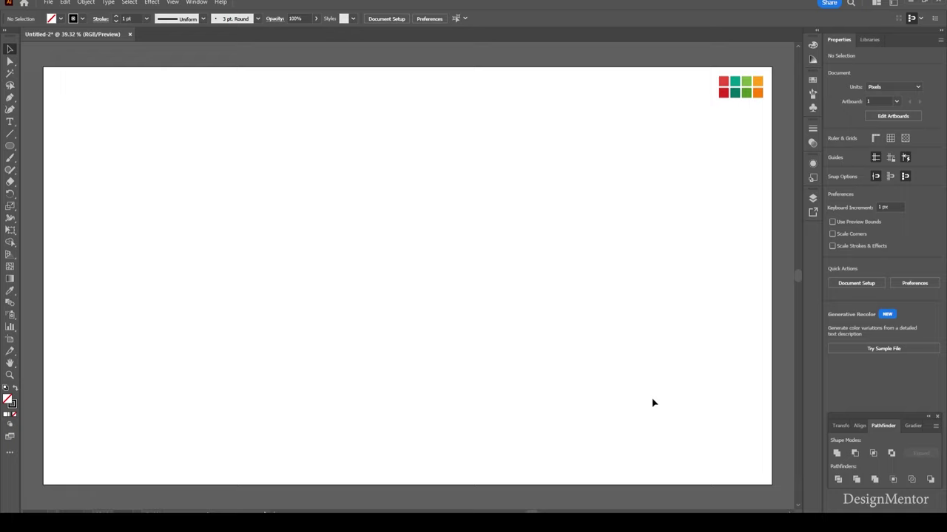
Draw a 1000 px circle and centre it on the artboard.
left_click(10, 146)
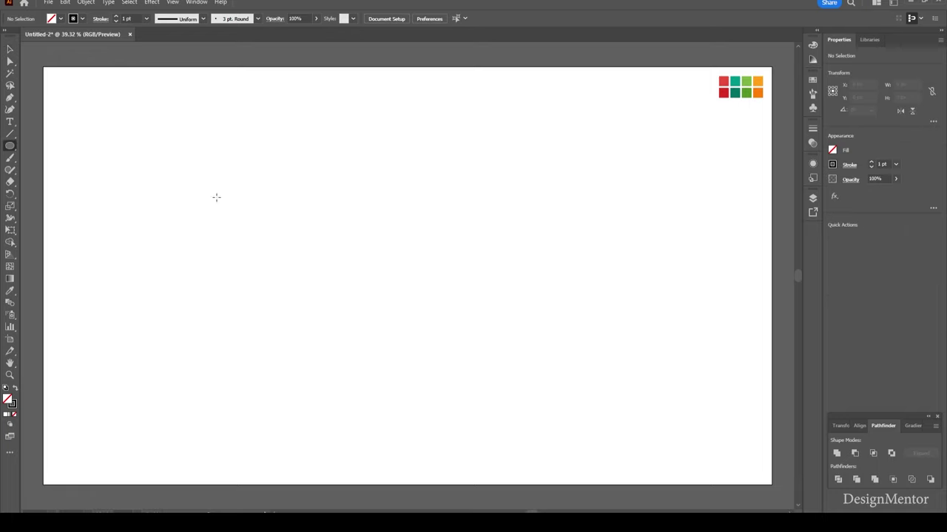
left_click(297, 203)
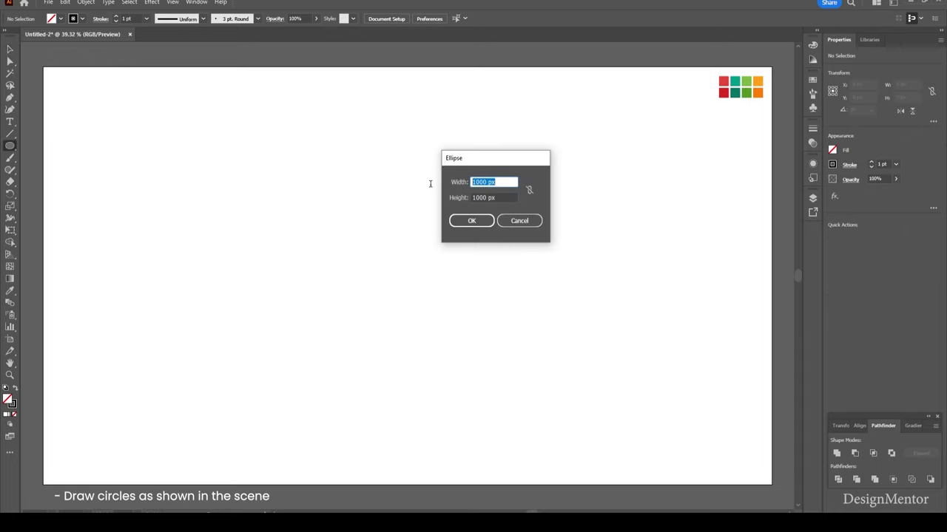
key("Tab")
left_click(472, 221)
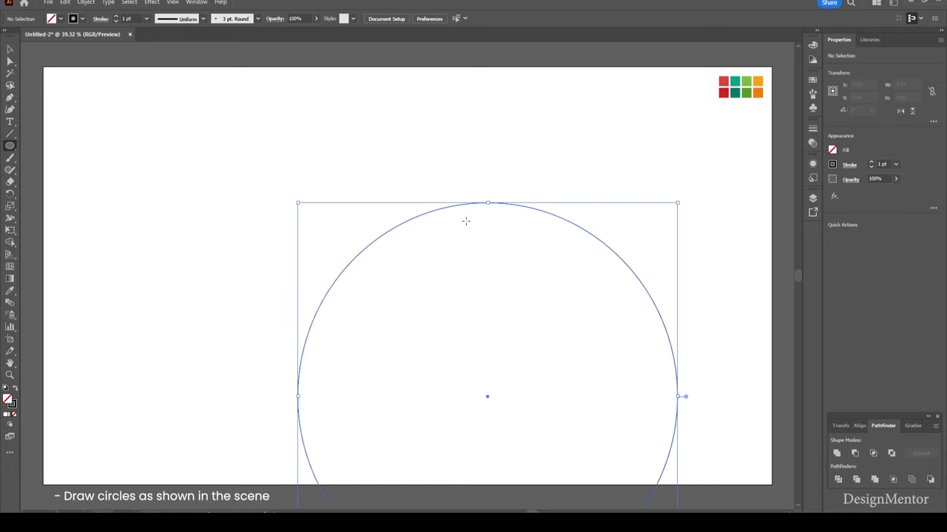
left_click(866, 237)
left_click(911, 237)
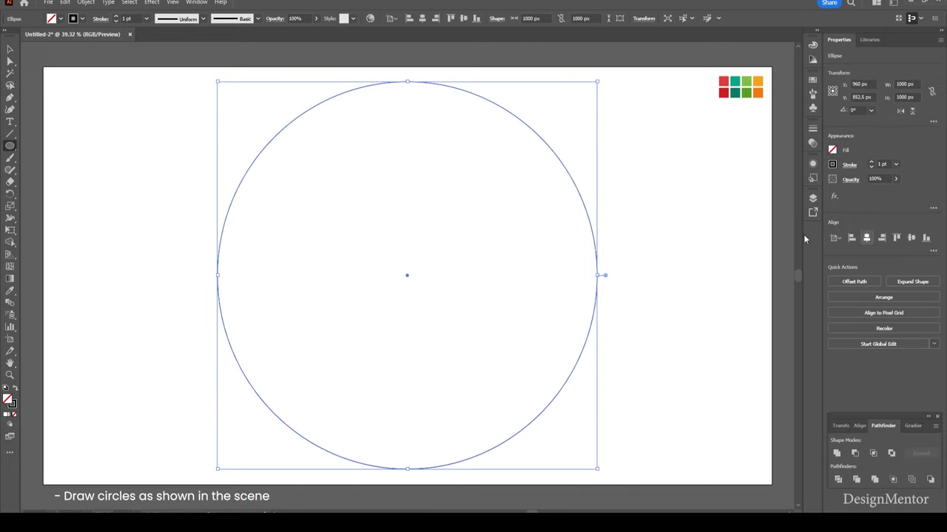
left_click(655, 256, "ctrl")
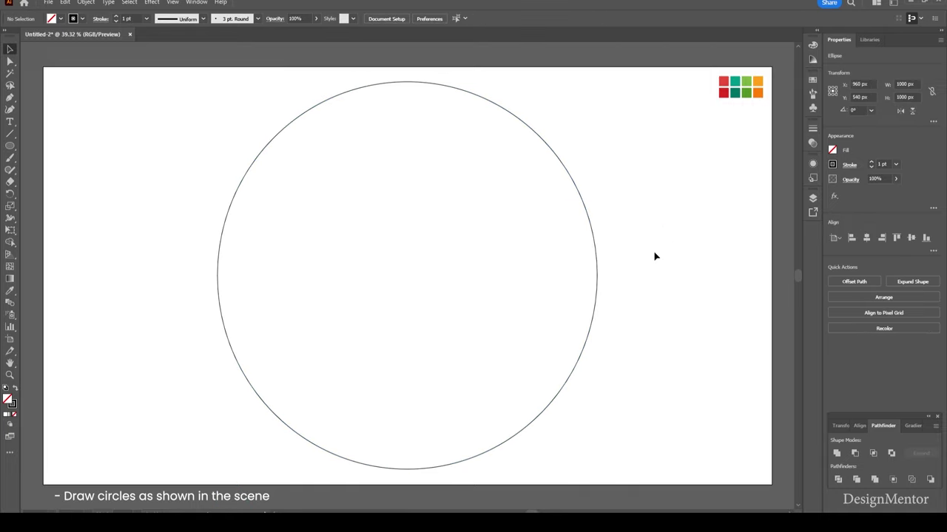
Add a 706 px square centred on the artboard inside the circle.
left_click(10, 145)
right_click(15, 149)
left_click(37, 144)
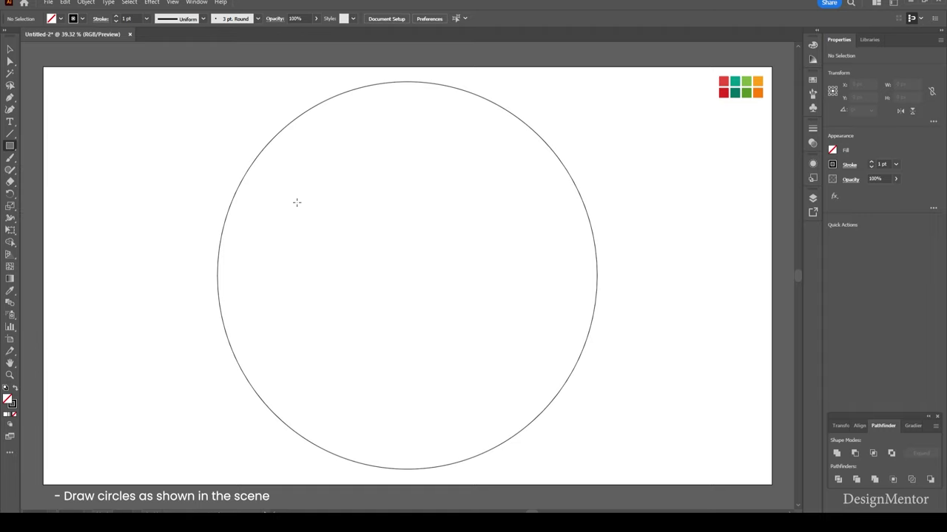
left_click(352, 210)
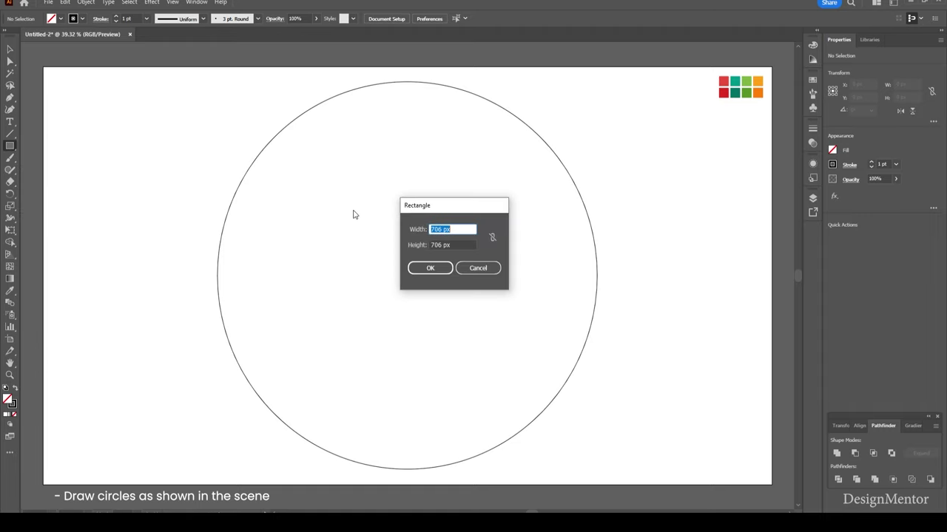
left_click(452, 246)
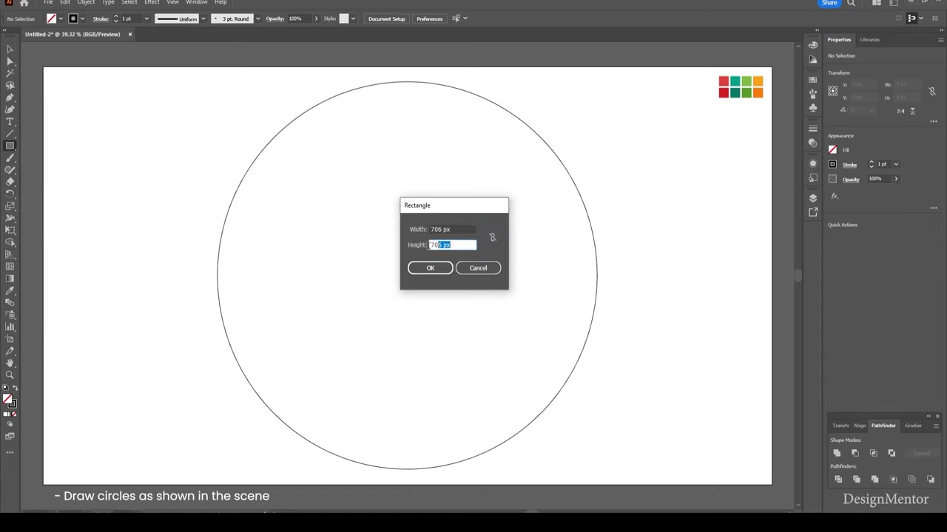
left_click(436, 272)
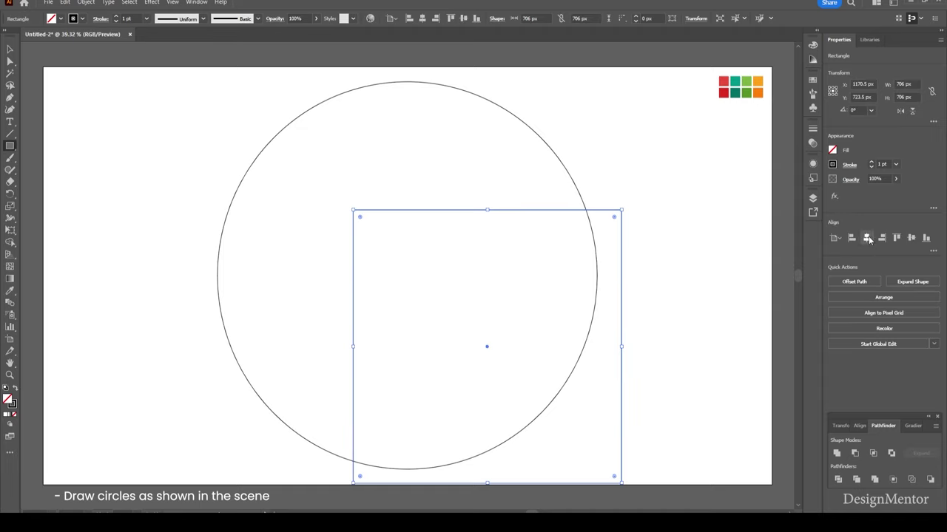
left_click(866, 237)
left_click(911, 238)
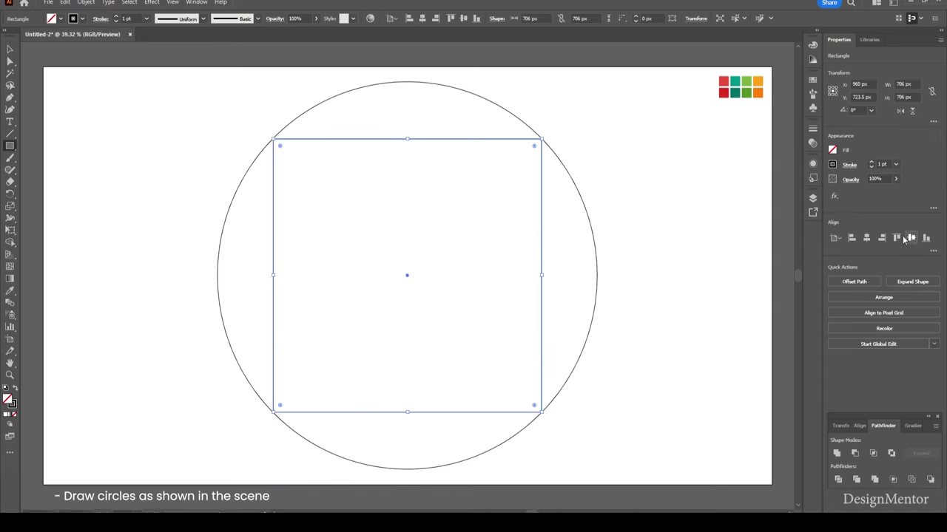
key("v")
left_click(701, 280)
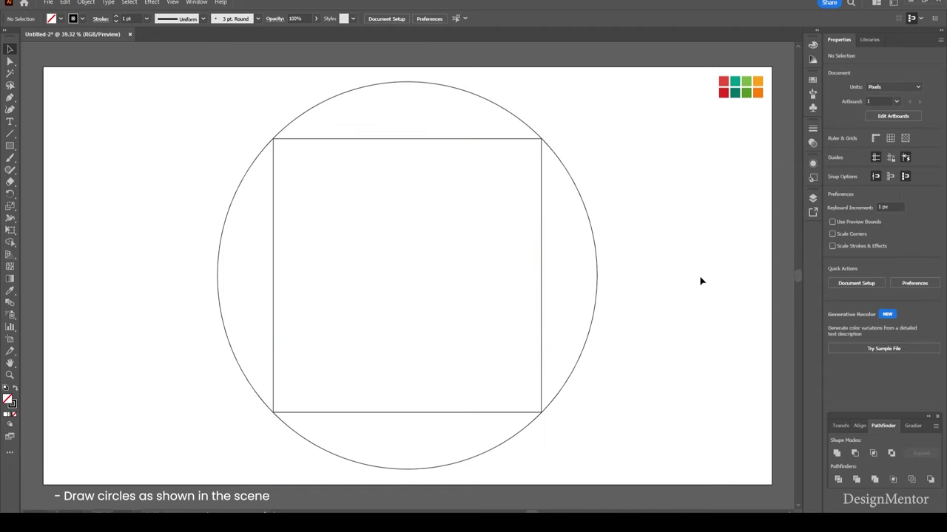
Paste a copy of the large circle in front and resize it to 800 × 800 px.
left_click(489, 102)
left_click(68, 4)
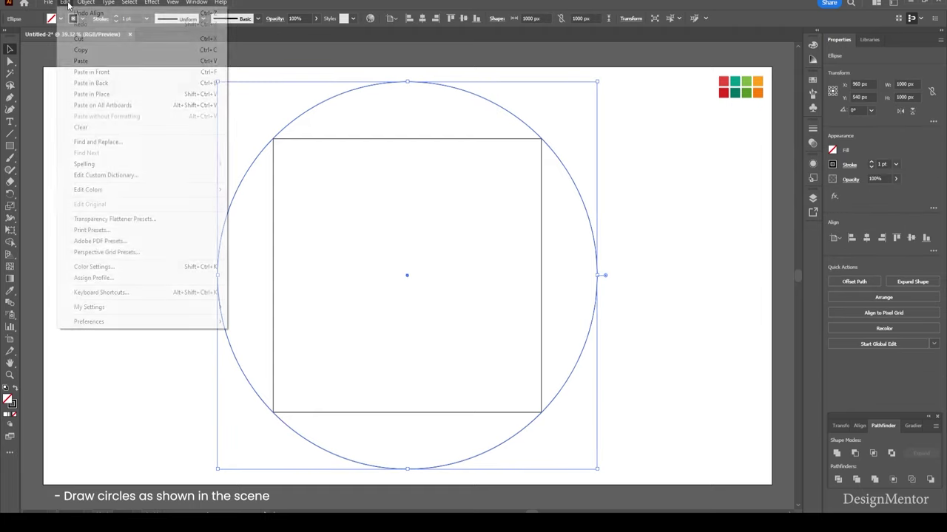
left_click(66, 3)
left_click(65, 4)
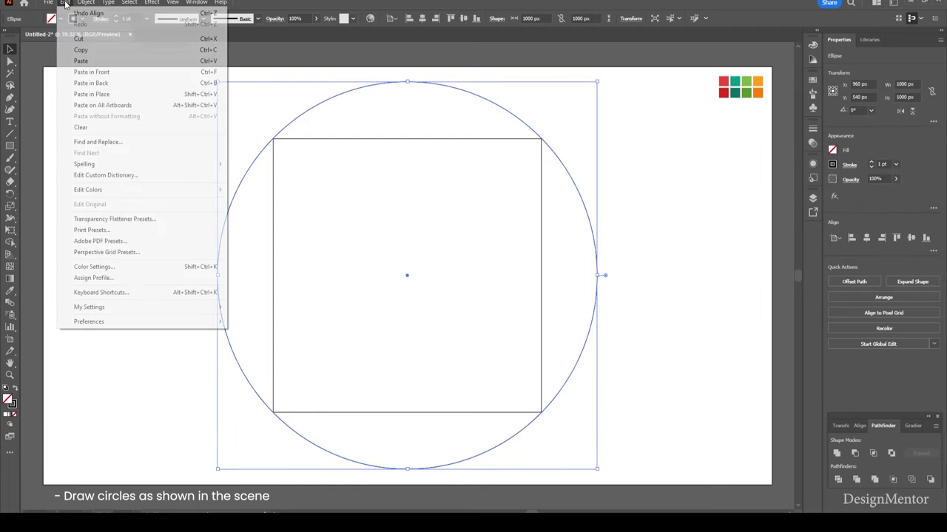
left_click(102, 72)
left_click(916, 85)
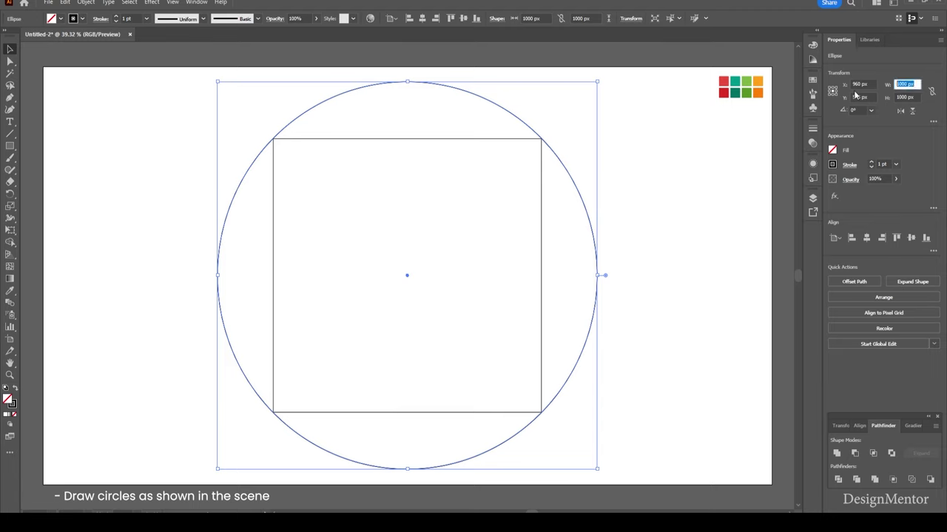
type("800")
key("Tab")
type("800")
key("Return")
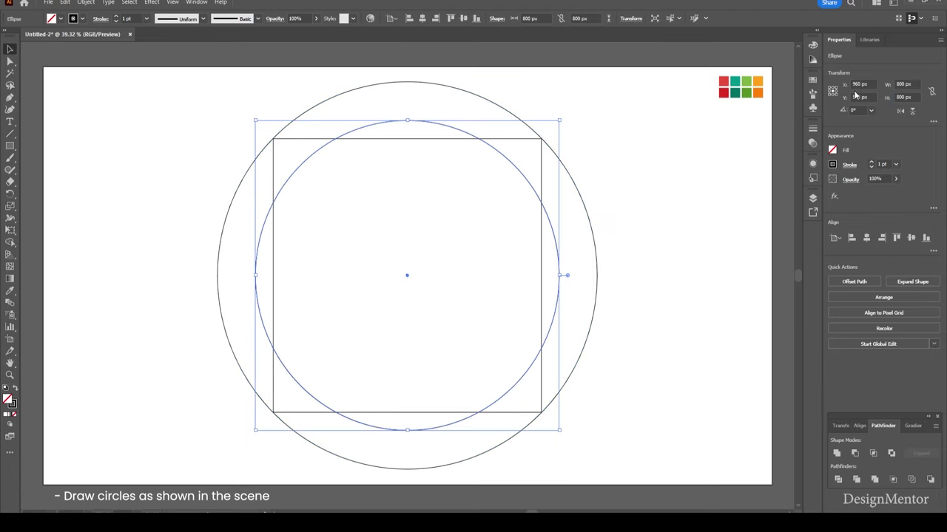
Move the 800 px circle up to Y -30 px so it overlaps the top.
key("shift+Up")
key("shift+Up")
key("shift+Up")
key("shift+Up")
key("shift+Up")
key("shift+Up")
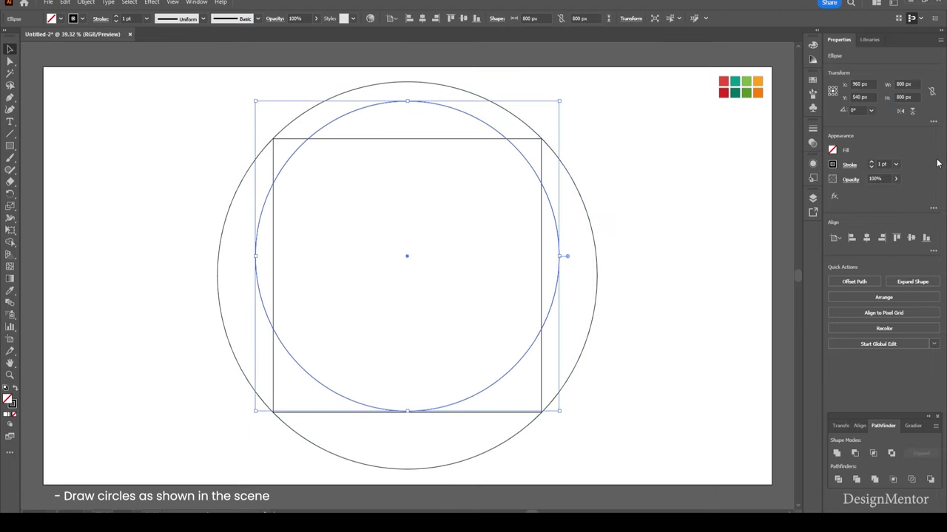
key("shift+Up")
key("shift+Up")
key("shift+Up")
key("shift+Up")
key("shift+Up")
key("shift+Up")
key("shift+Up")
key("shift+Up")
key("shift+Up")
key("shift+Up")
key("shift+Up")
key("shift+Up")
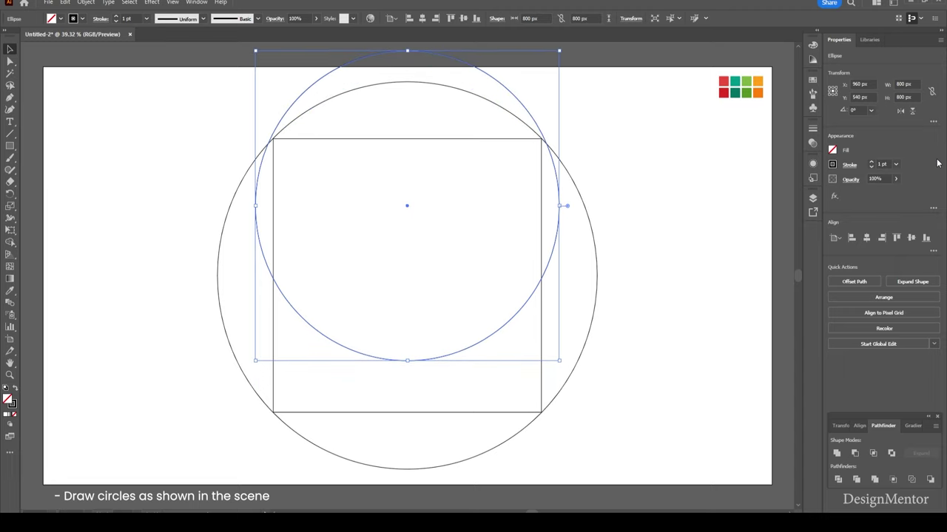
key("shift+Up")
key("shift+Up")
key("shift+Up")
key("shift+Up")
key("shift+Up")
key("shift+Up")
key("shift+Up")
key("shift+Up")
key("shift+Up")
key("shift+Up")
key("shift+Up")
key("shift+Up")
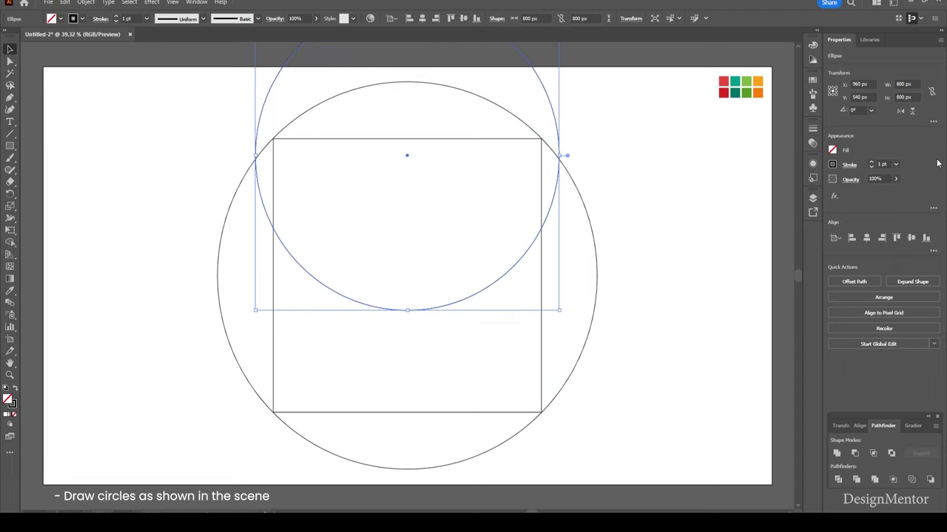
key("shift+Up")
key("shift+Up")
key("shift+Up")
key("shift+Up")
key("shift+Up")
key("shift+Up")
key("shift+Up")
key("shift+Up")
key("shift+Up")
key("shift+Up")
key("shift+Up")
key("shift+Up")
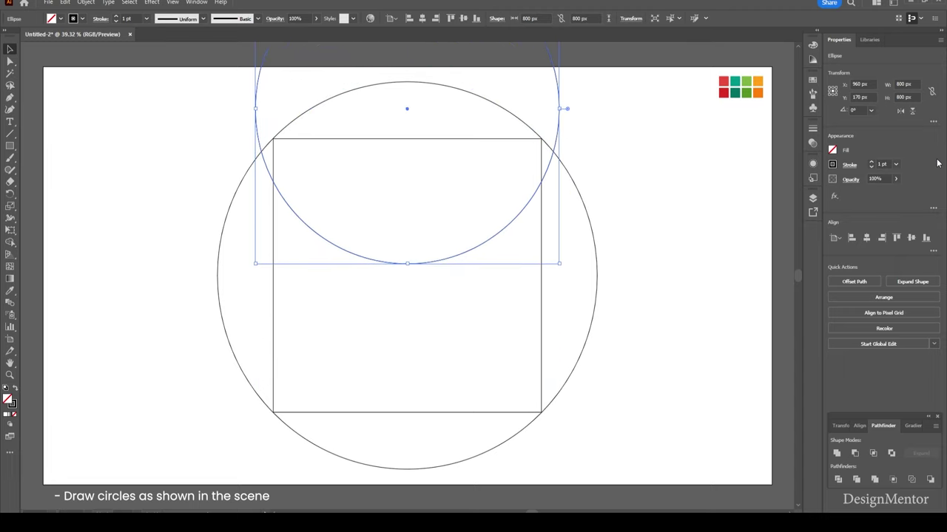
key("shift+Up")
key("shift+Up")
key("shift+Up")
key("shift+Up")
key("shift+Up")
key("shift+Up")
key("shift+Up")
key("shift+Up")
key("shift+Up")
key("shift+Up")
key("shift+Up")
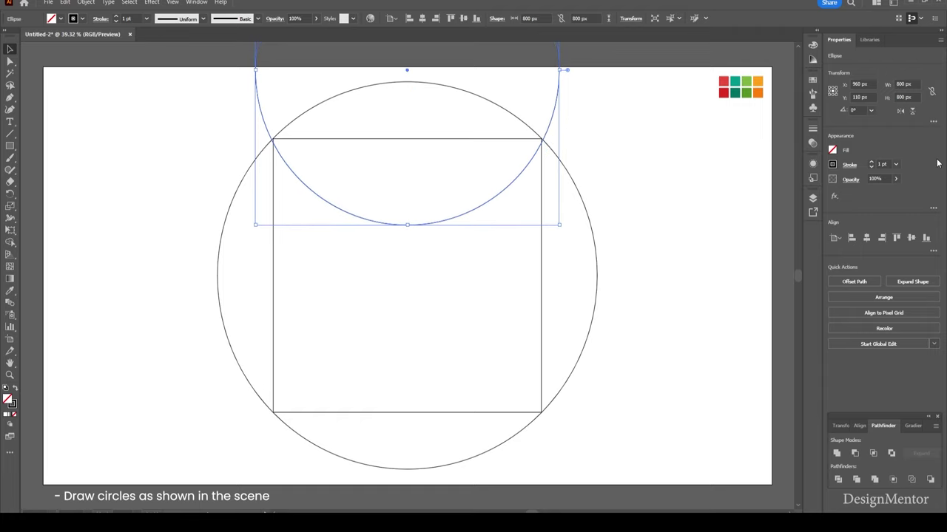
key("shift+Up")
key("shift+Up")
key("shift+Up")
key("shift+Up")
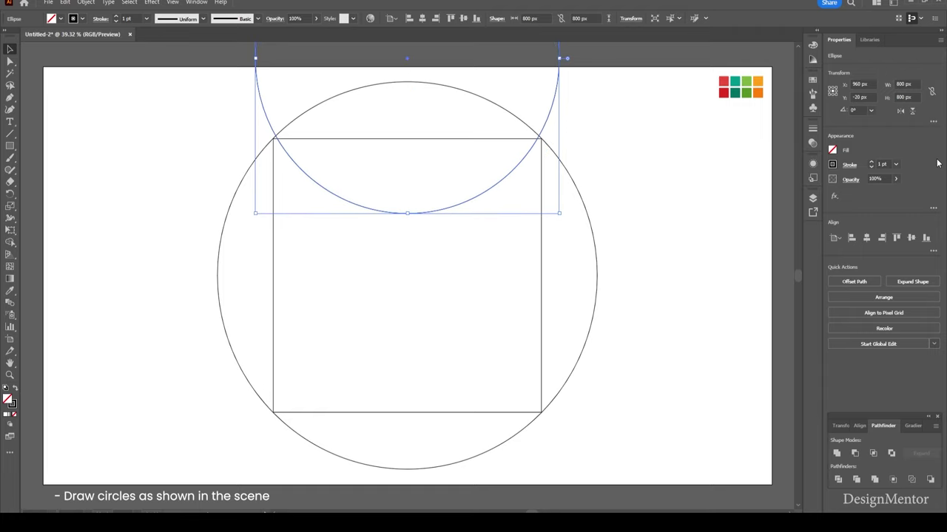
key("shift+Up")
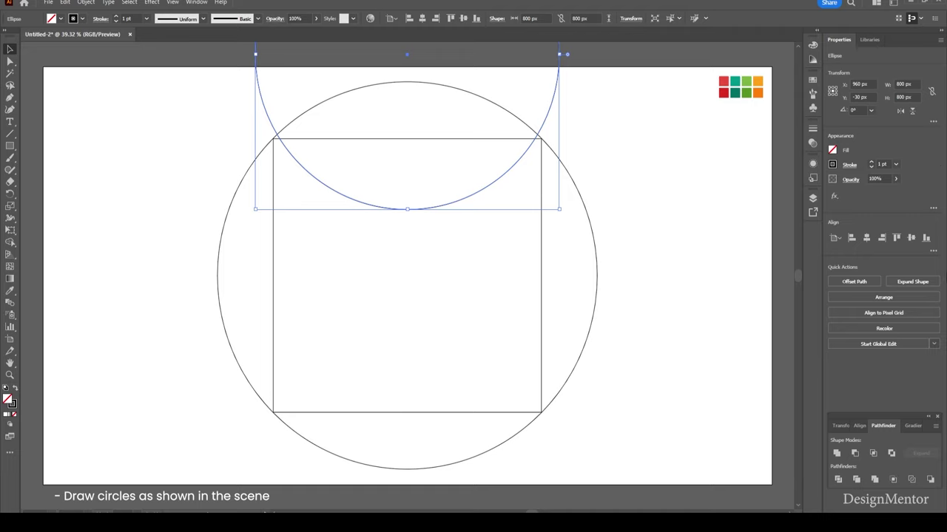
left_click(698, 241)
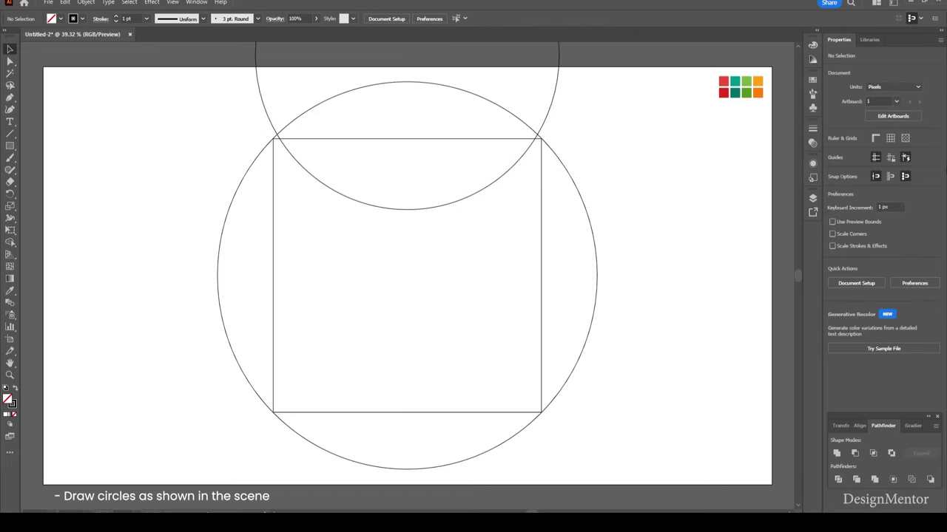
Copy the top 800 px circle and paste a duplicate in front.
left_click(558, 97)
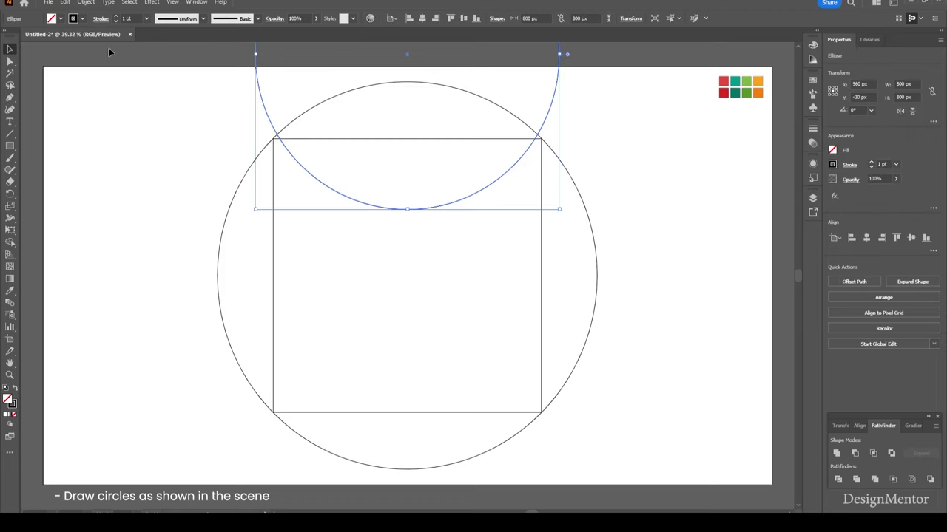
left_click(65, 3)
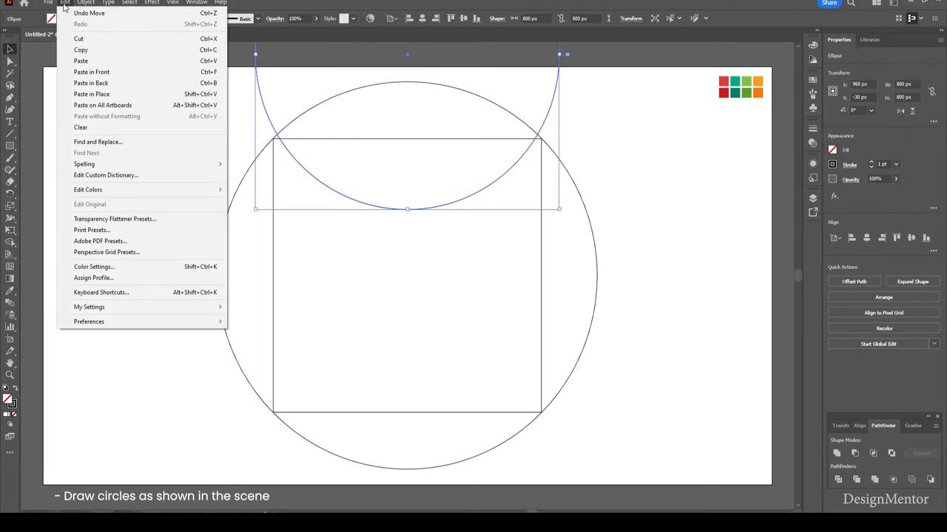
left_click(79, 50)
left_click(65, 3)
left_click(92, 72)
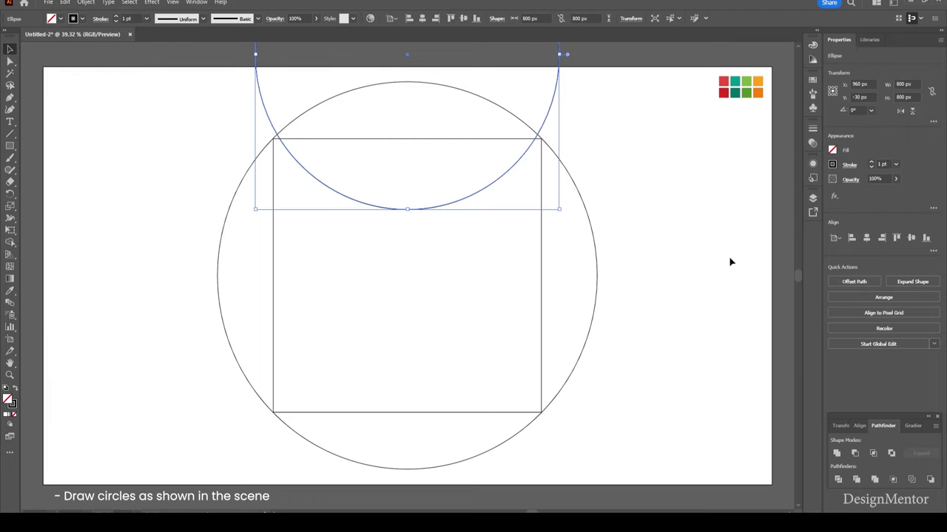
Move the duplicate circle down to the bottom, mirroring the top circle across the square.
key("shift+Down")
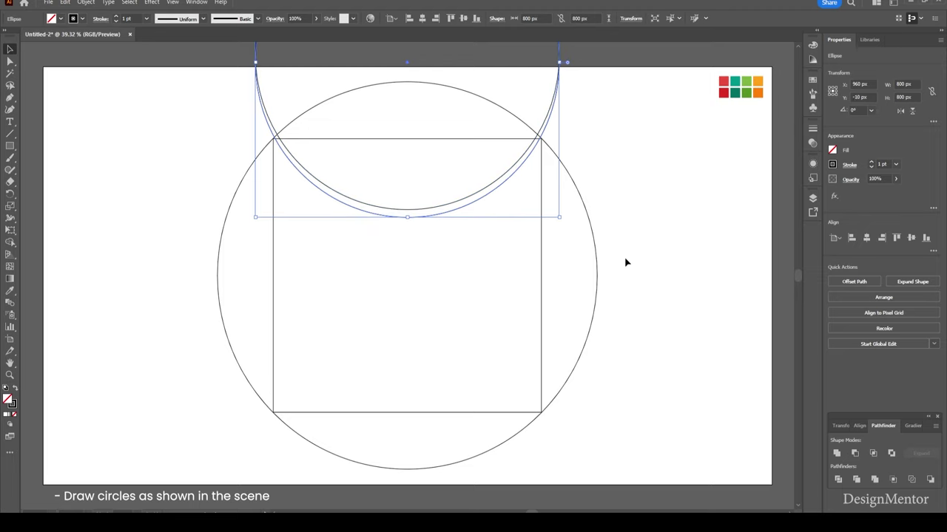
key("shift+Down")
key("shift+Down")
key("shift+Down")
key("shift+Down")
key("shift+Down")
key("shift+Down")
key("shift+Down")
key("shift+Down")
key("shift+Down")
key("shift+Down")
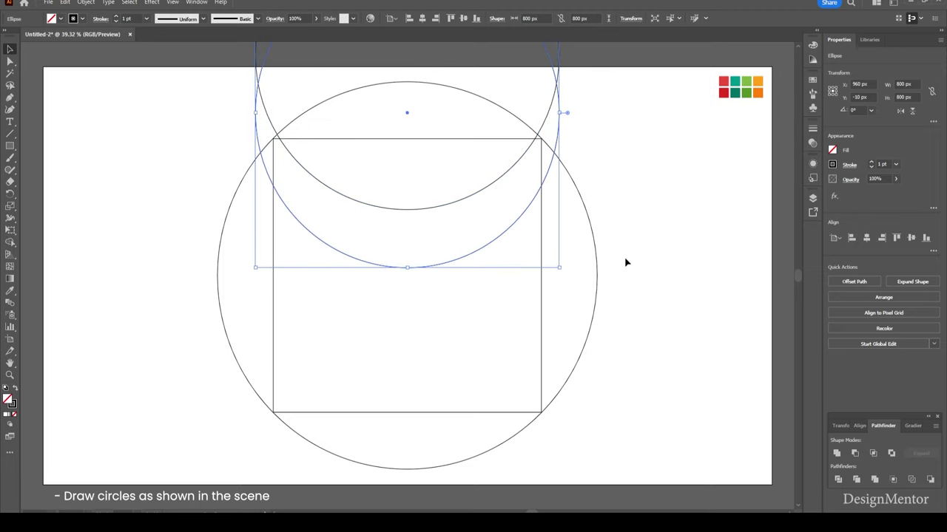
key("shift+Down")
key("shift+Down")
key("shift+Down")
key("shift+Down")
key("shift+Down")
key("shift+Down")
key("shift+Down")
key("shift+Down")
key("shift+Down")
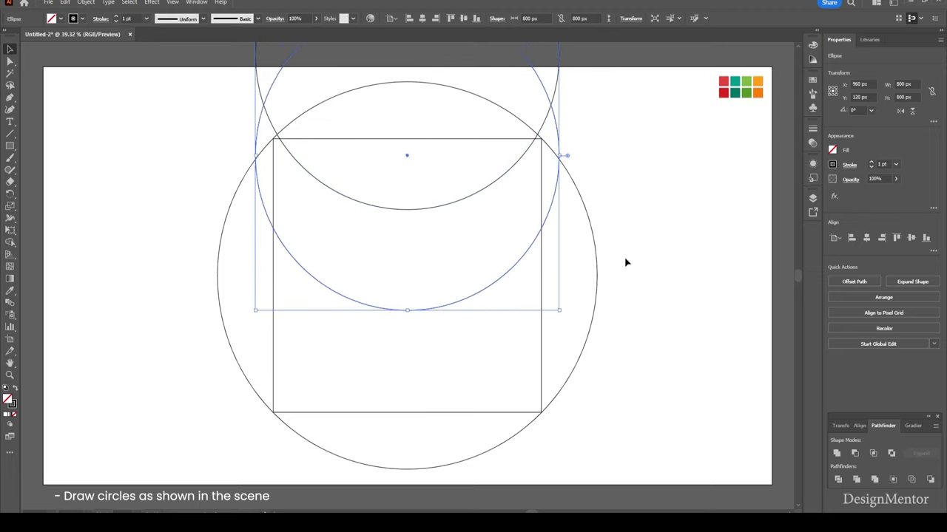
key("shift+Down")
key("shift+Down")
key("shift+Down")
key("shift+Down")
key("shift+Down")
key("shift+Down")
key("shift+Down")
key("shift+Down")
key("shift+Down")
key("shift+Down")
key("shift+Down")
key("shift+Down")
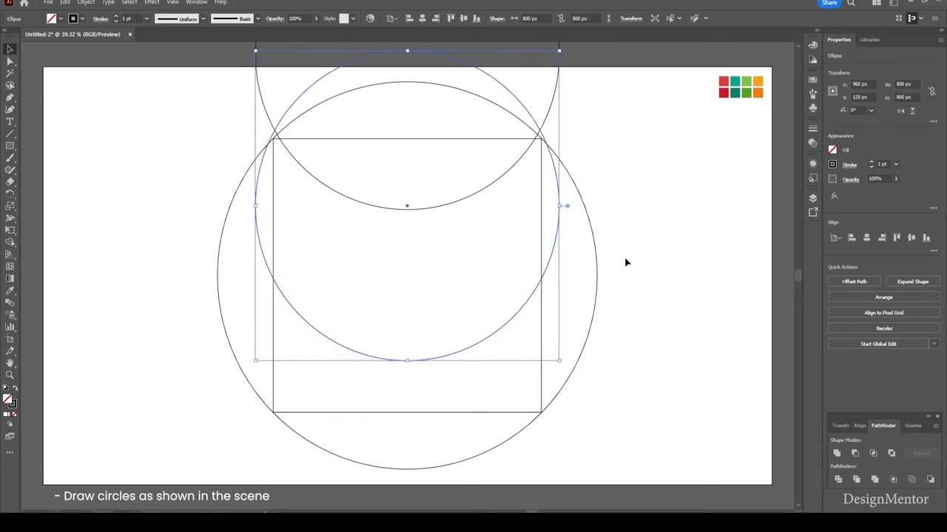
key("shift+Down")
key("shift+Down")
key("shift+Down")
key("shift+Down")
key("shift+Down")
key("shift+Down")
key("shift+Down")
key("shift+Down")
key("shift+Down")
key("shift+Down")
key("shift+Down")
key("shift+Down")
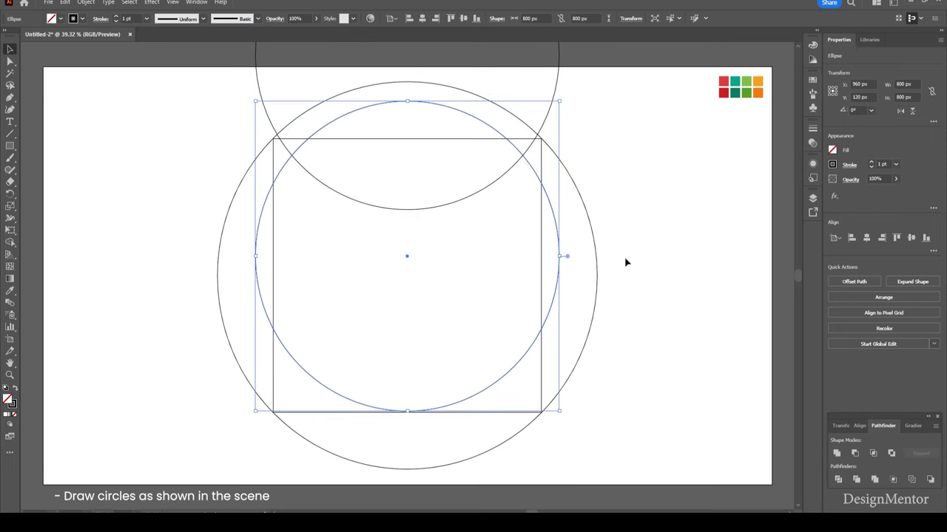
key("shift+Down")
key("shift+Down")
key("shift+Down")
key("shift+Down")
key("shift+Down")
key("shift+Down")
key("shift+Down")
key("shift+Down")
key("shift+Down")
key("shift+Down")
key("shift+Down")
key("shift+Down")
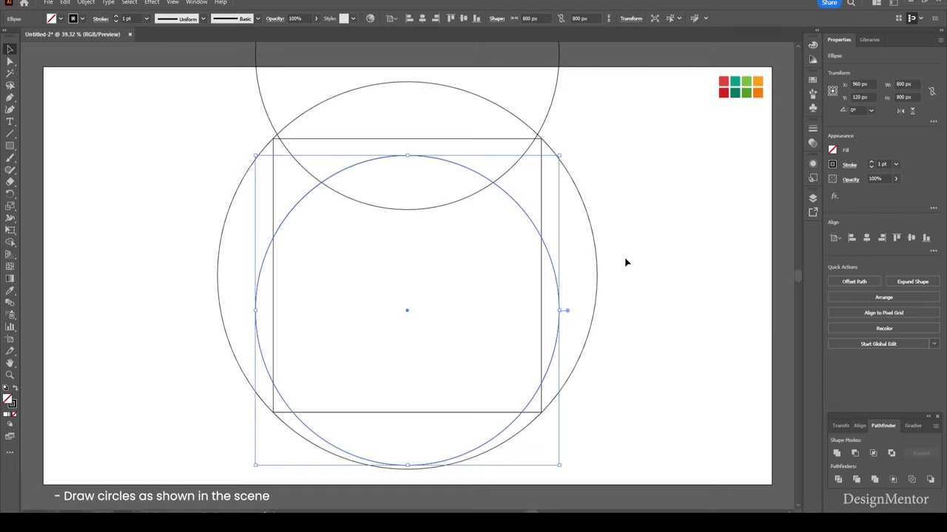
key("shift+Down")
key("shift+Down")
key("shift+Down")
key("shift+Down")
key("shift+Down")
key("shift+Down")
key("shift+Down")
key("shift+Down")
key("shift+Down")
key("shift+Down")
key("shift+Down")
key("shift+Down")
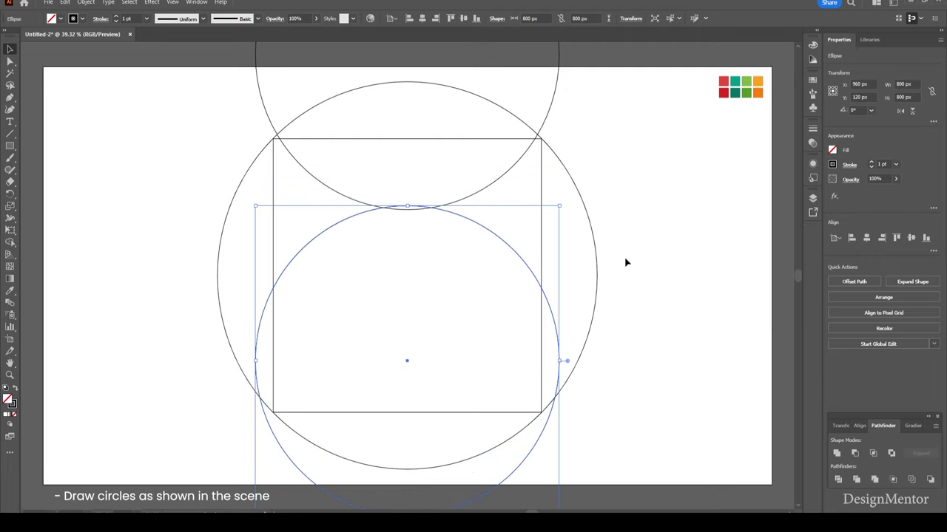
key("shift+Down")
key("shift+Down")
key("shift+Down")
key("shift+Down")
key("shift+Down")
key("shift+Down")
key("shift+Down")
key("shift+Down")
key("shift+Down")
key("shift+Down")
key("shift+Down")
key("shift+Down")
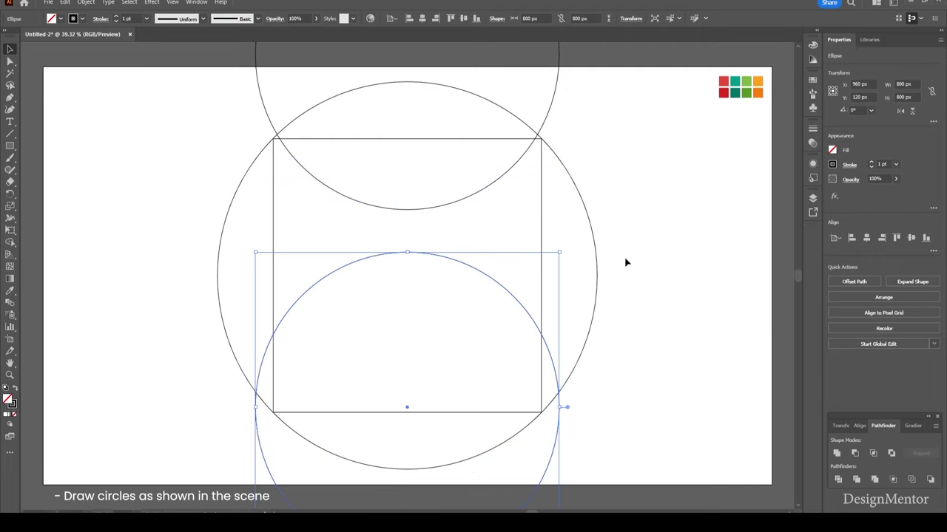
key("shift+Down")
key("shift+Down")
key("shift+Down")
key("shift+Down")
key("shift+Down")
key("shift+Down")
key("shift+Down")
key("shift+Down")
key("shift+Down")
key("shift+Down")
key("shift+Down")
key("shift+Down")
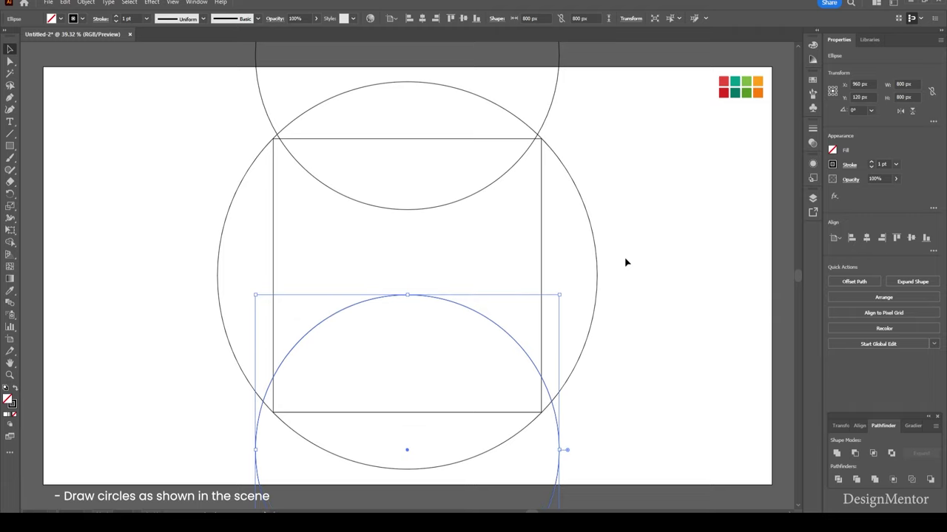
key("shift+Down")
key("shift+Down")
key("shift+Down")
key("shift+Down")
key("shift+Down")
key("shift+Down")
key("shift+Down")
key("shift+Down")
key("shift+Down")
key("shift+Down")
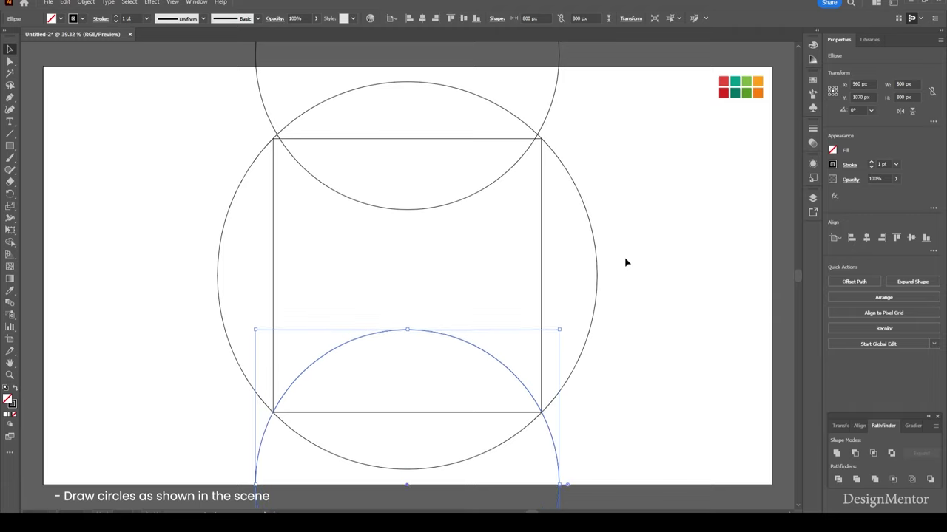
key("Up")
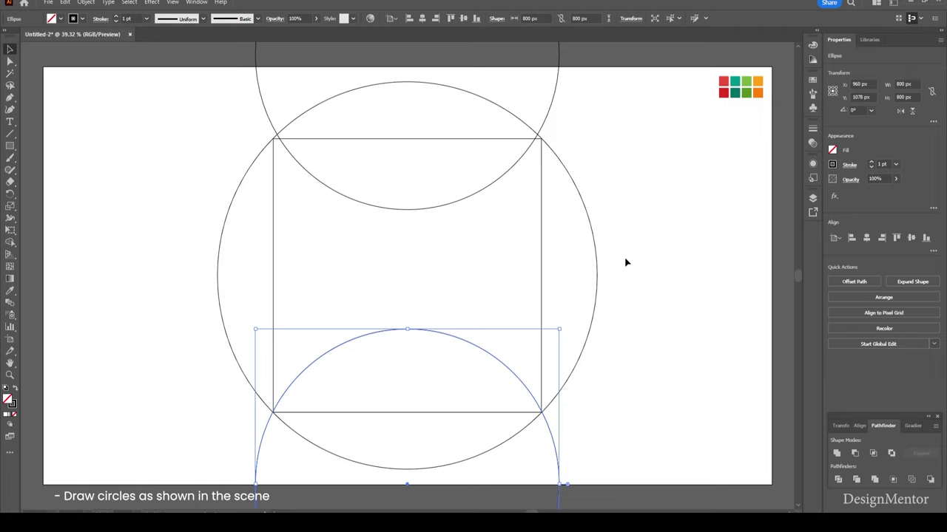
key("shift+Down")
key("shift+Down")
key("shift+Down")
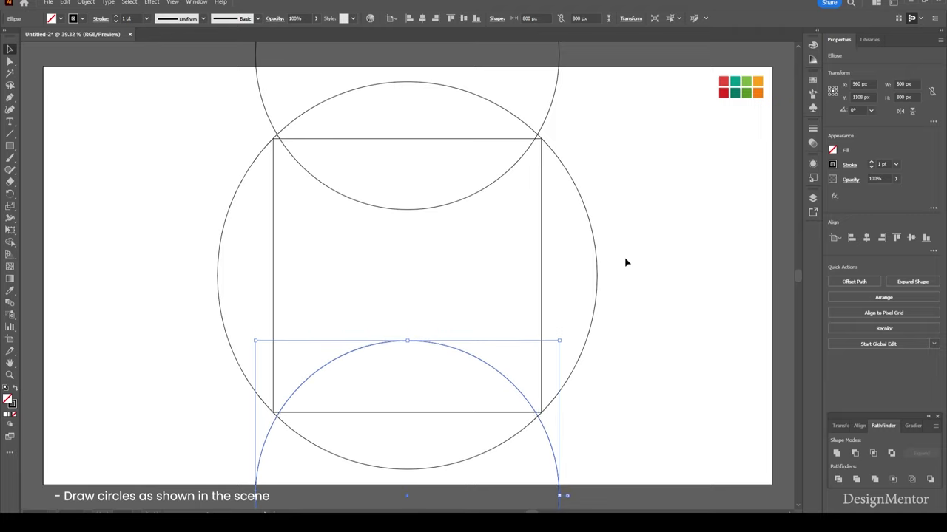
left_click(626, 262)
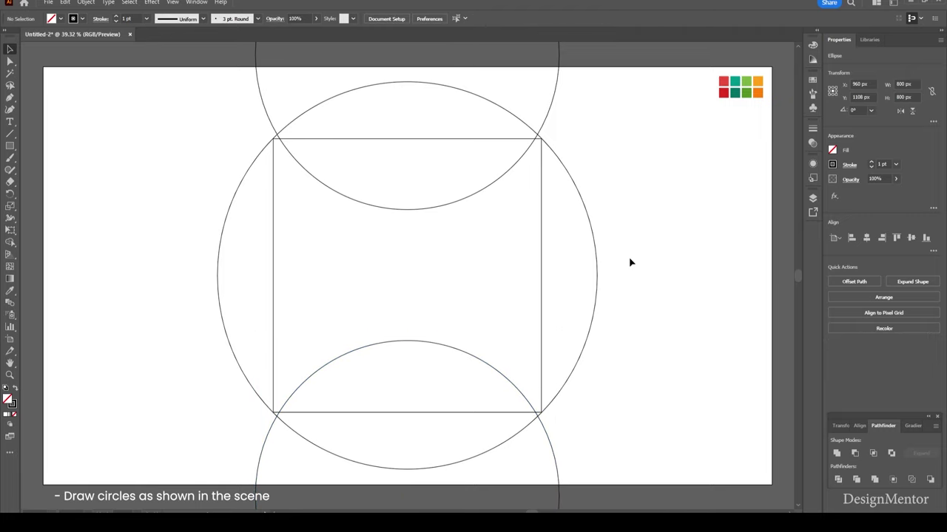
Nudge the top circle up and the bottom circle down slightly.
left_click(549, 119)
key("shift+Up")
key("shift+Up")
key("shift+Up")
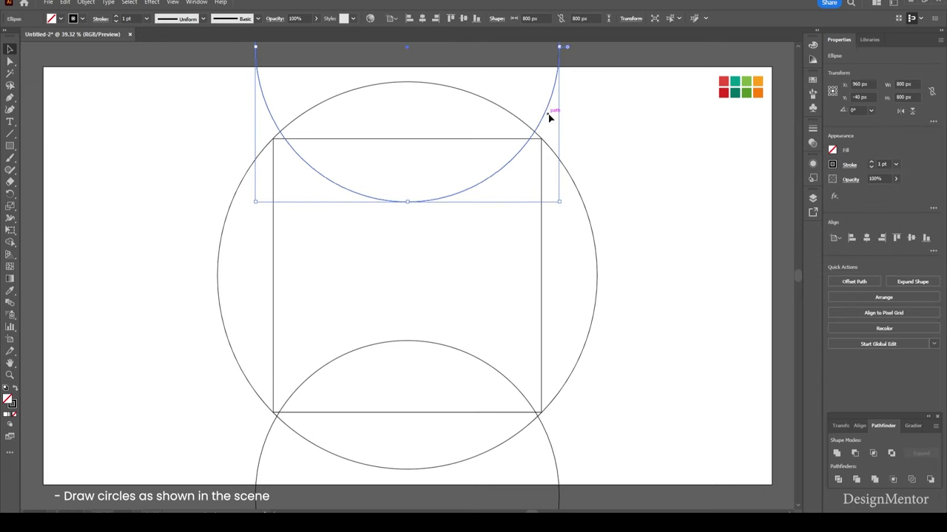
left_click(548, 443)
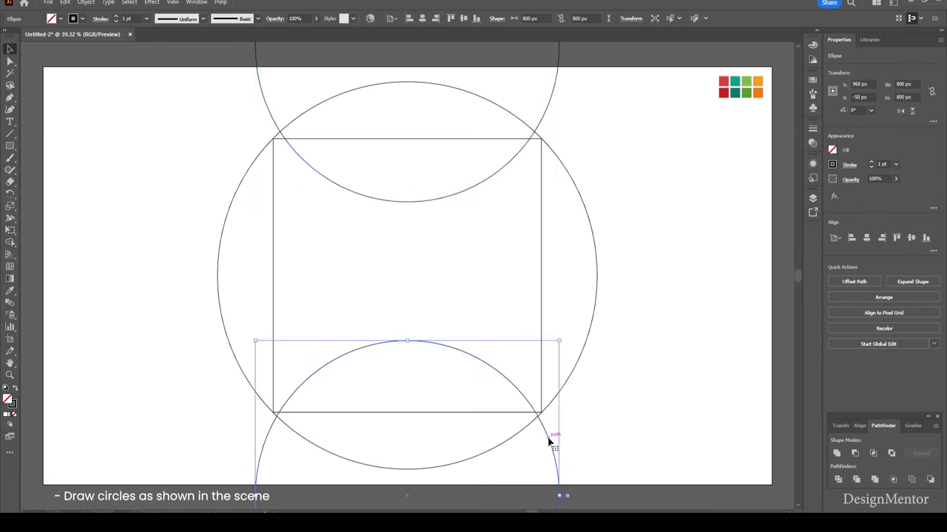
key("shift+Down")
key("shift+Down")
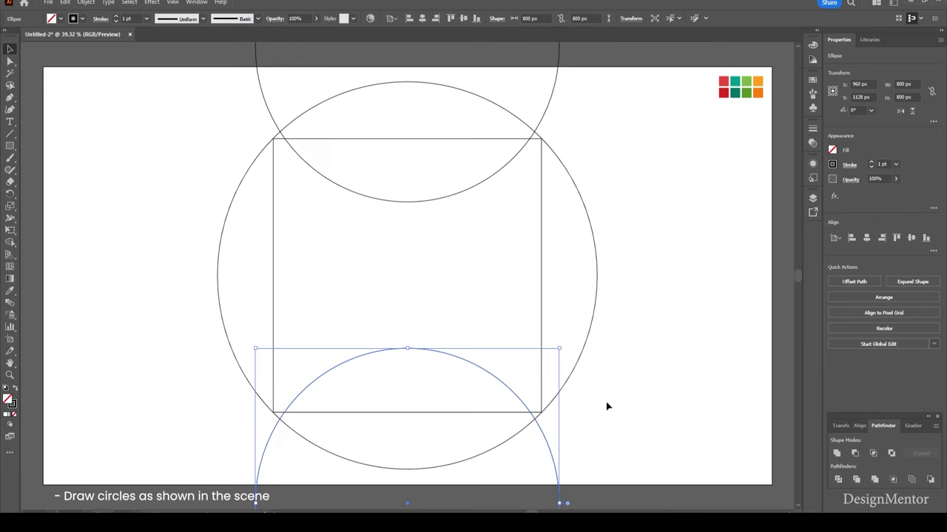
Delete the 706 px square.
left_click(582, 304)
left_click(541, 293)
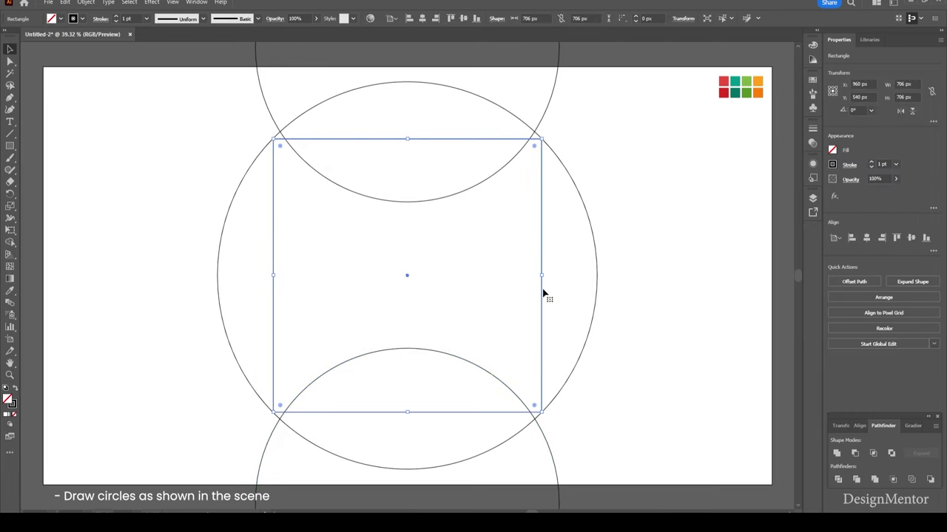
key("Delete")
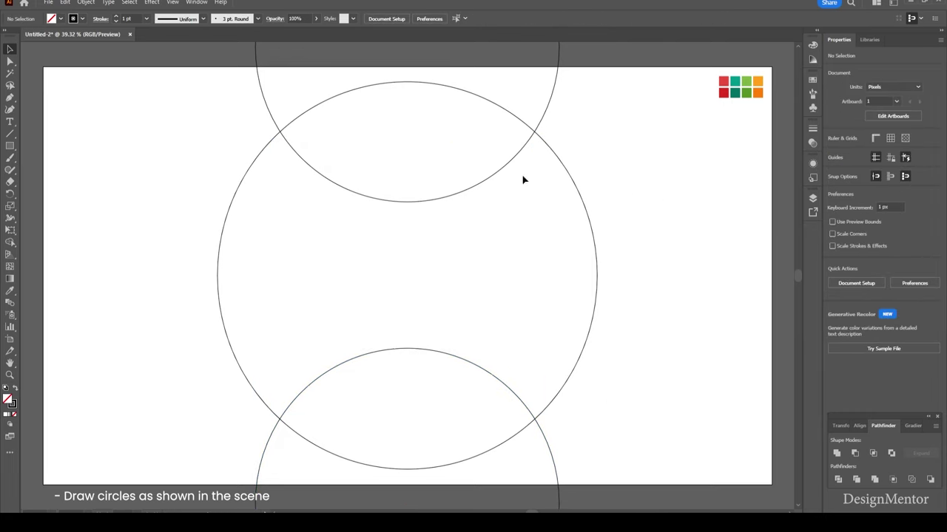
Duplicate the top and bottom circles in place and rotate the copies 90° to left and right.
left_click(494, 179)
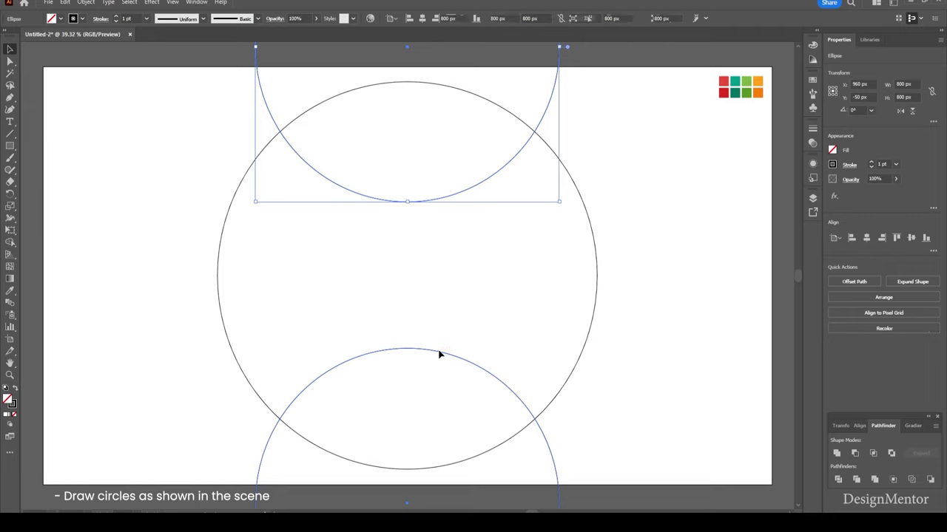
left_click(440, 350, "shift")
left_click(65, 2)
left_click(95, 51)
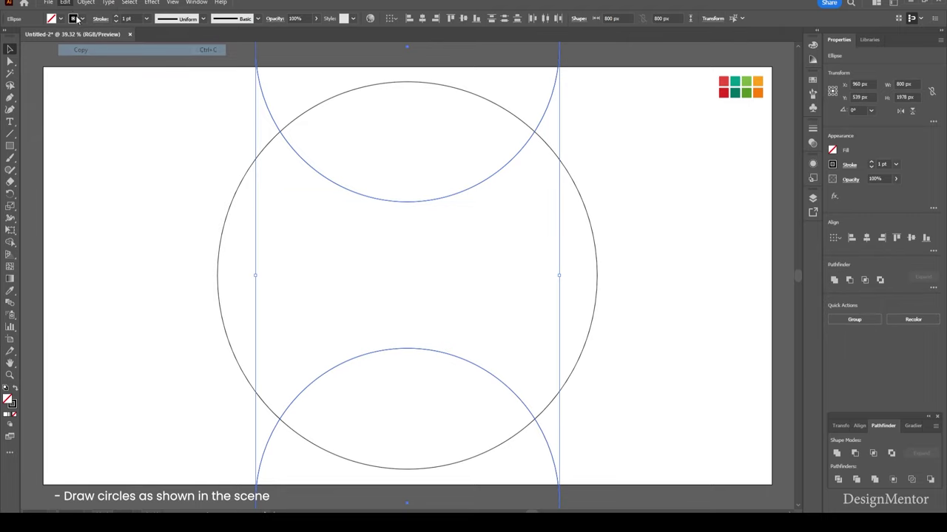
left_click(65, 2)
left_click(91, 72)
key("e")
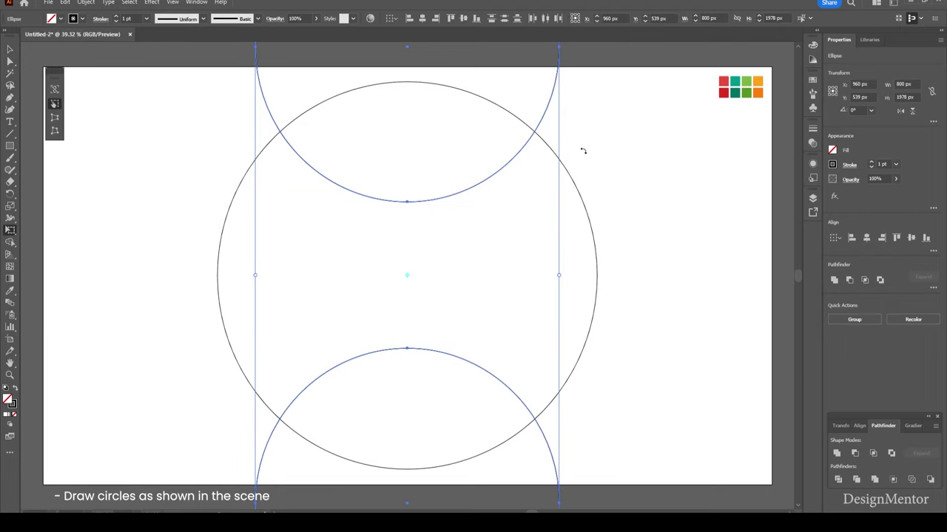
mouse_move(578, 109)
left_mouse_down()
mouse_move(659, 249)
mouse_move(615, 407)
mouse_move(596, 428)
left_mouse_up()
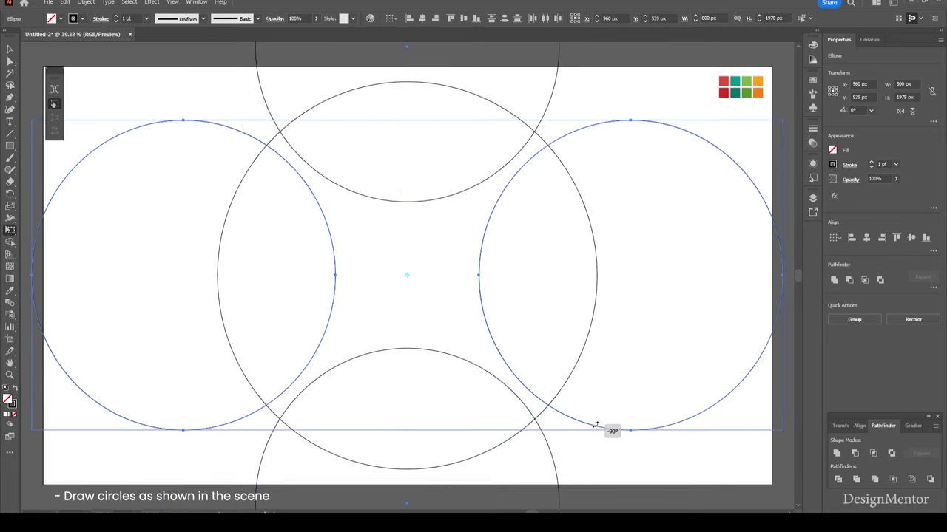
key("v")
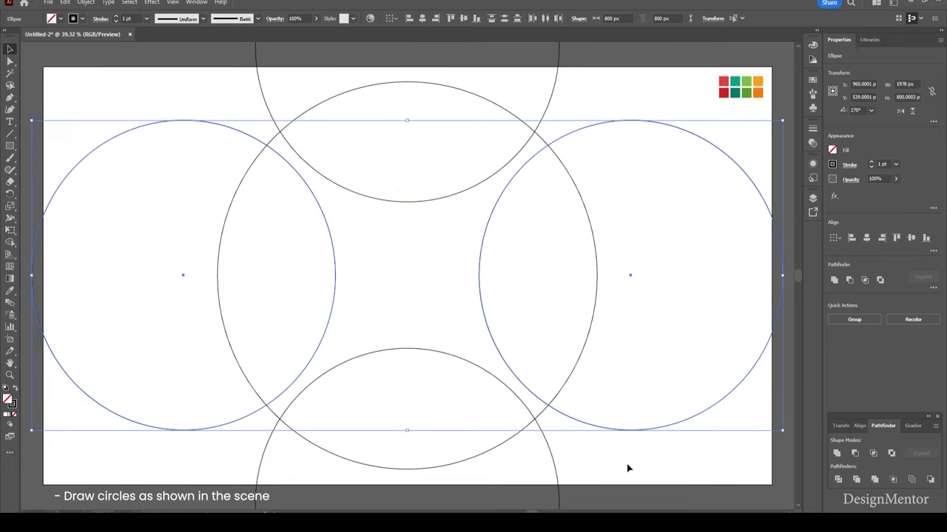
left_click(627, 464)
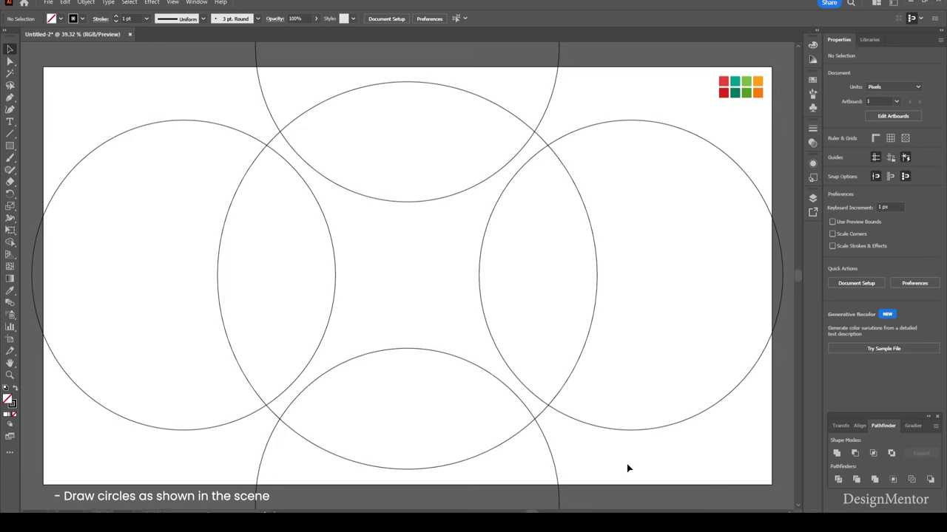
Paste a copy of the large middle circle in front and resize it to 650 × 650 px.
left_click(353, 92)
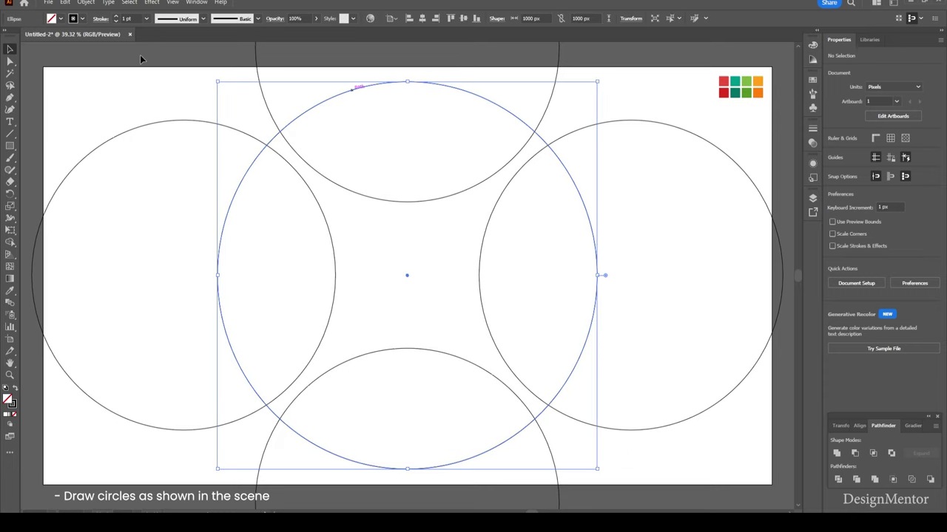
left_click(65, 2)
left_click(80, 49)
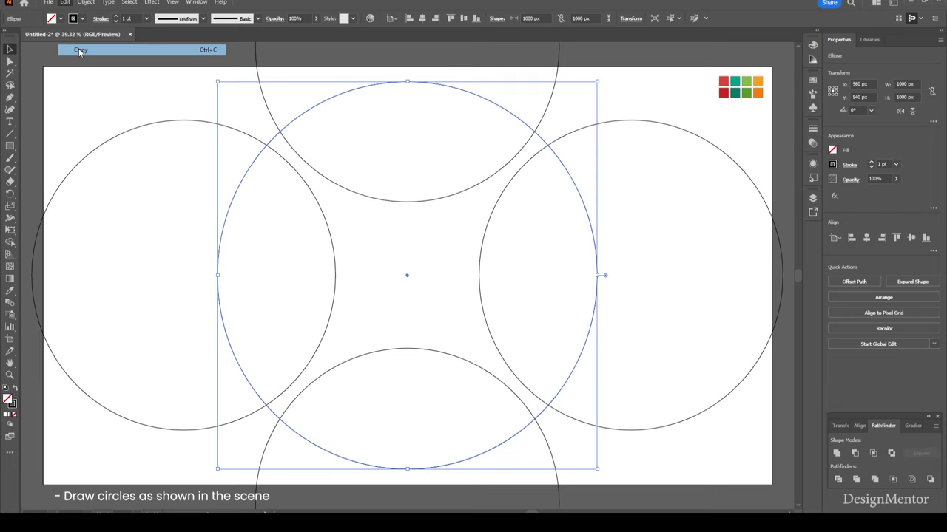
left_click(65, 2)
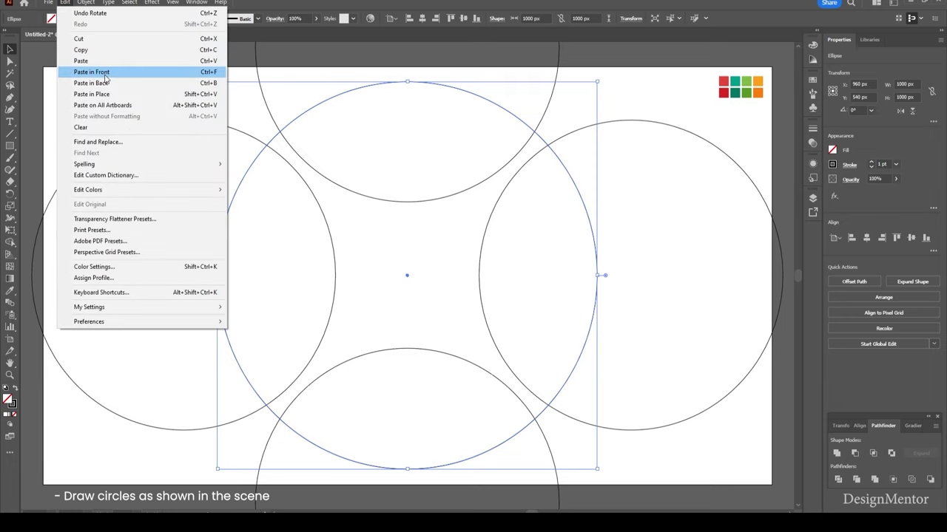
left_click(105, 74)
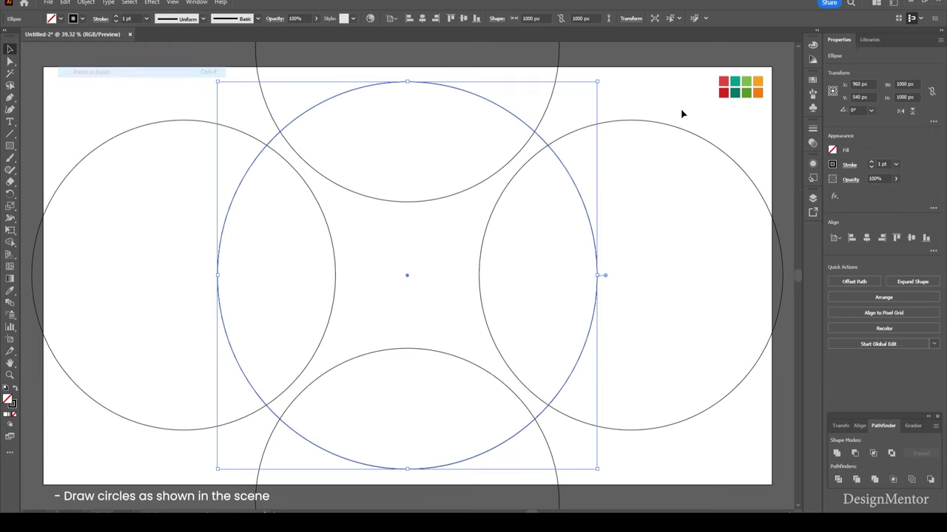
left_click(914, 84)
type("650")
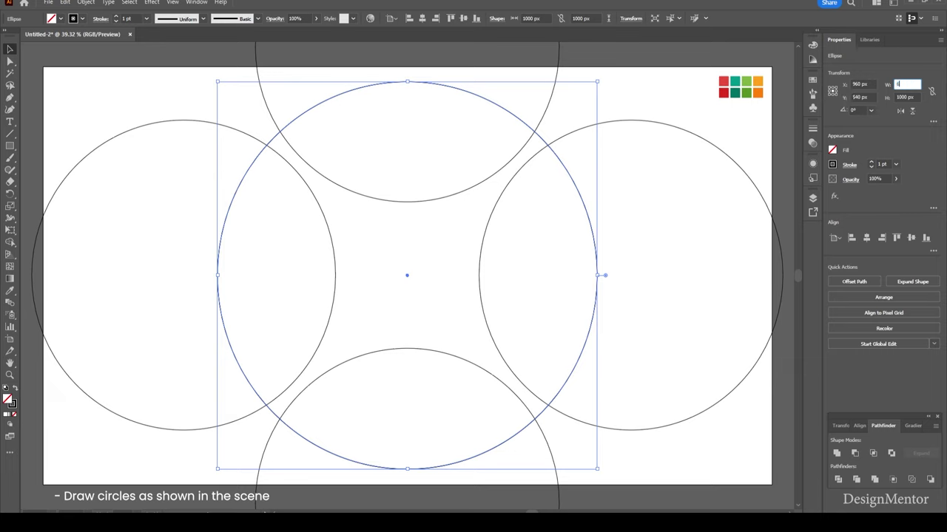
key("Tab")
type("650")
key("Return")
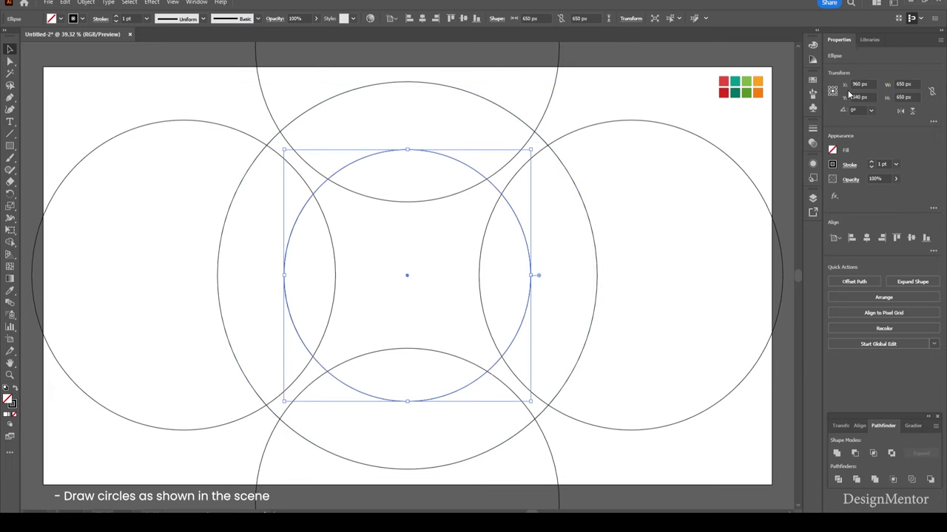
left_click(634, 85)
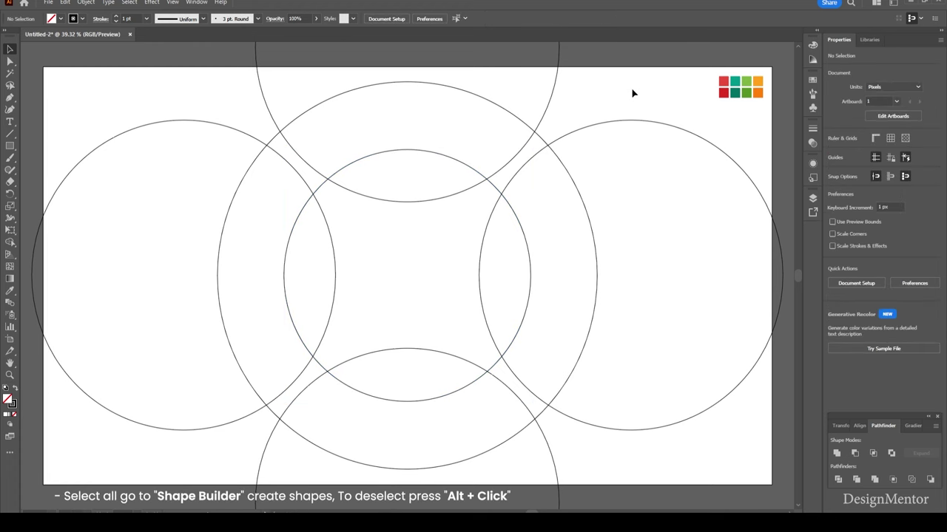
Select all circles and use Shape Builder to delete the four outer crescents.
left_click_drag(201, 95, 586, 436)
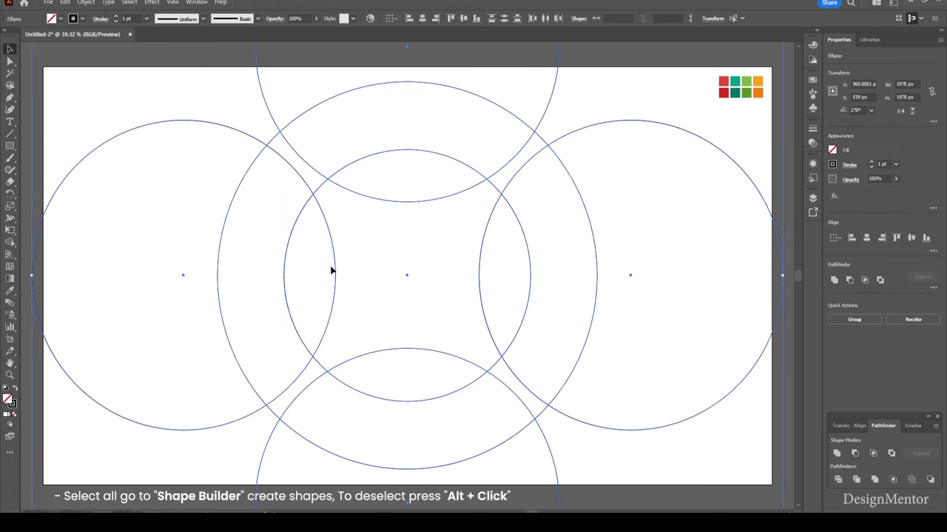
left_click(9, 244)
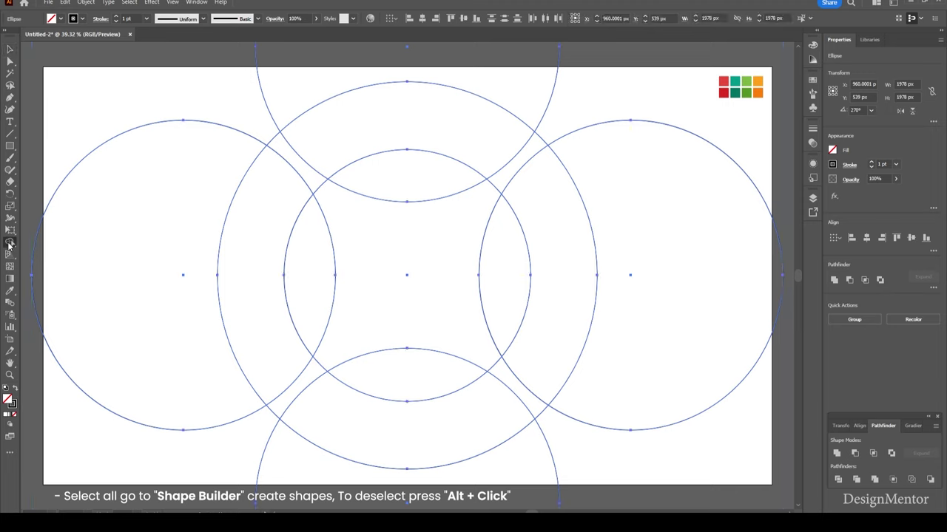
left_click(627, 166, "alt")
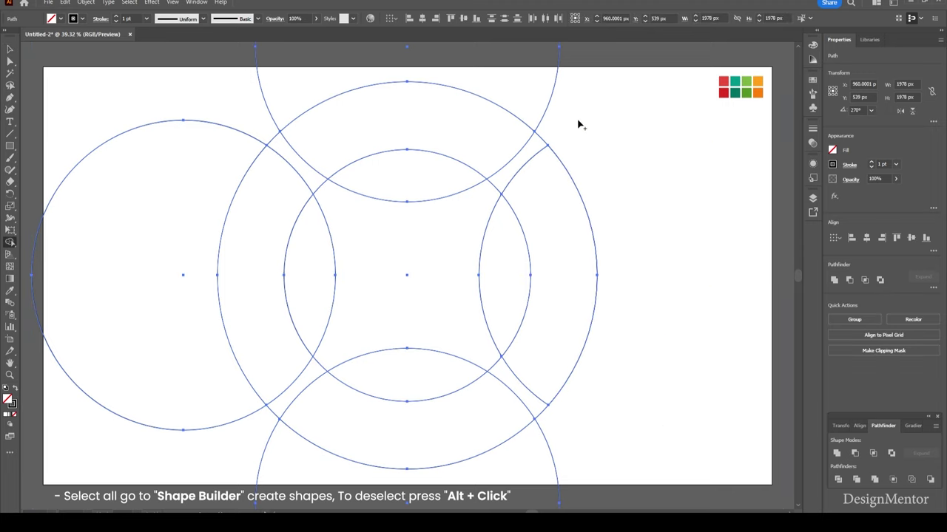
left_click(524, 89, "alt")
left_click(131, 196, "alt")
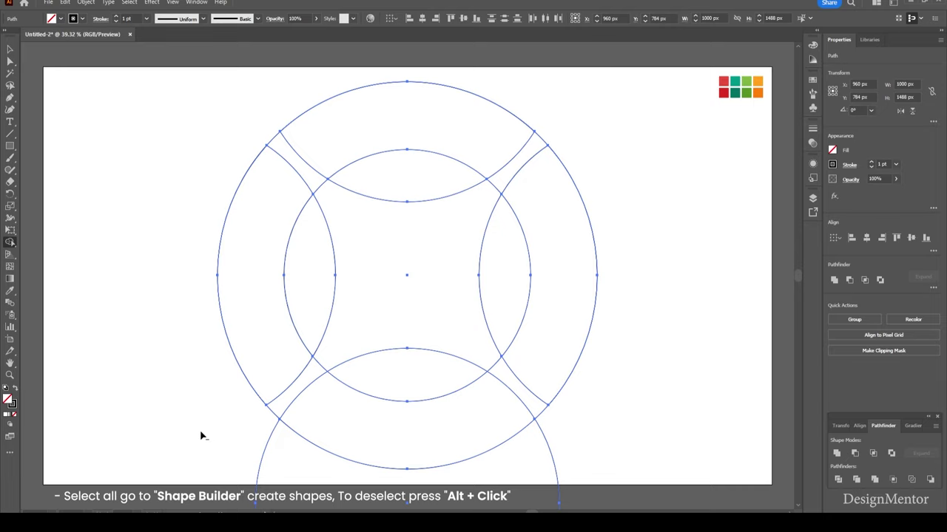
left_click(271, 438, "alt")
left_click(367, 437)
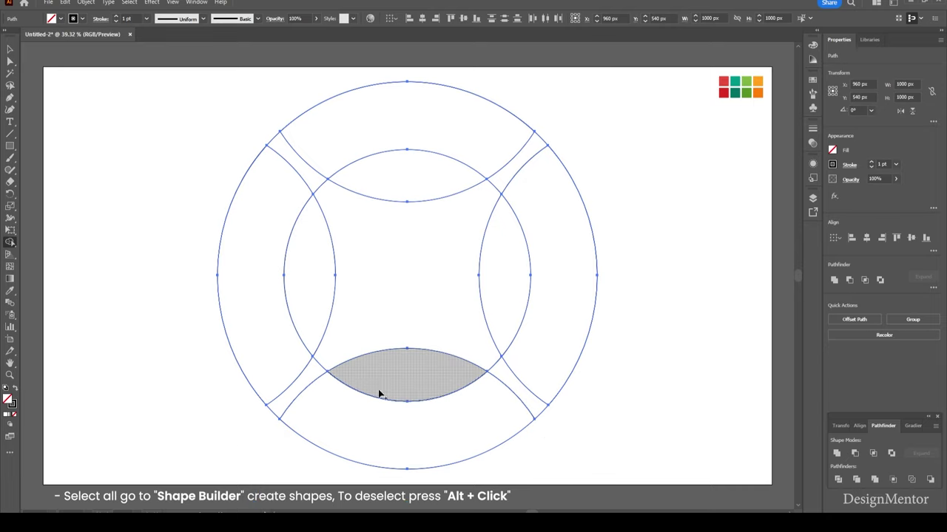
left_click(380, 386)
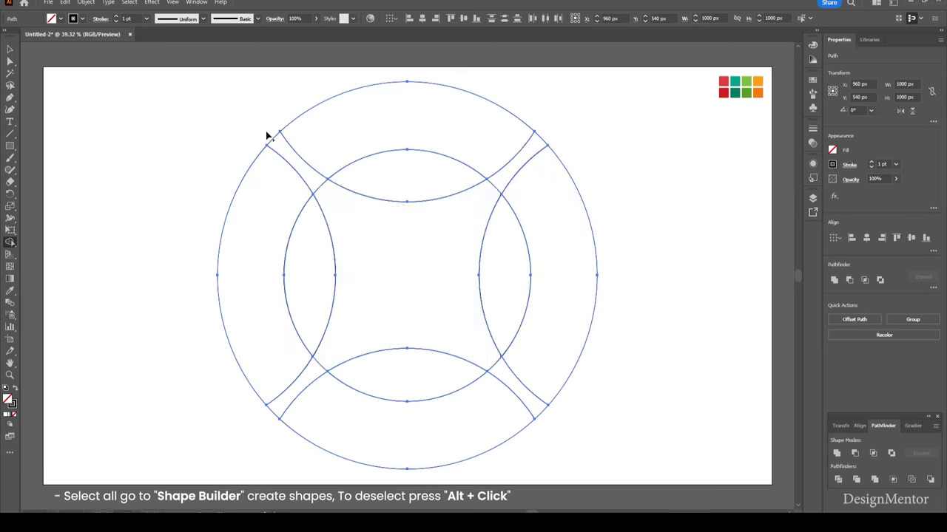
Delete the four small connecting bands between the arcs.
left_click(283, 154, "alt")
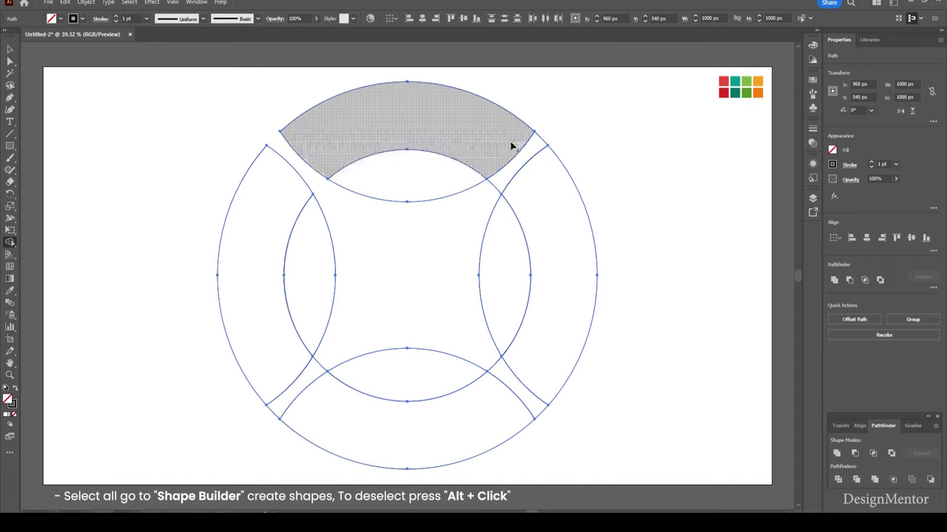
left_click(491, 194, "alt")
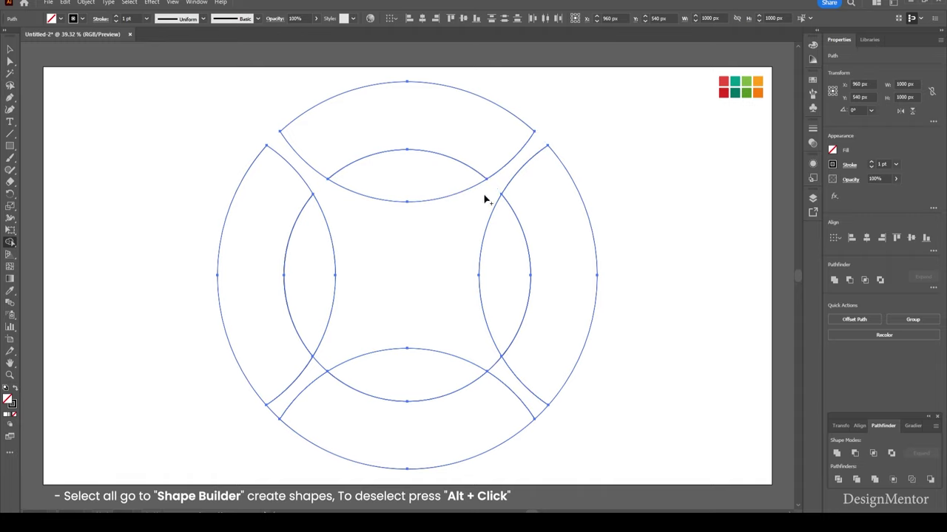
left_click_drag(548, 429, 520, 393)
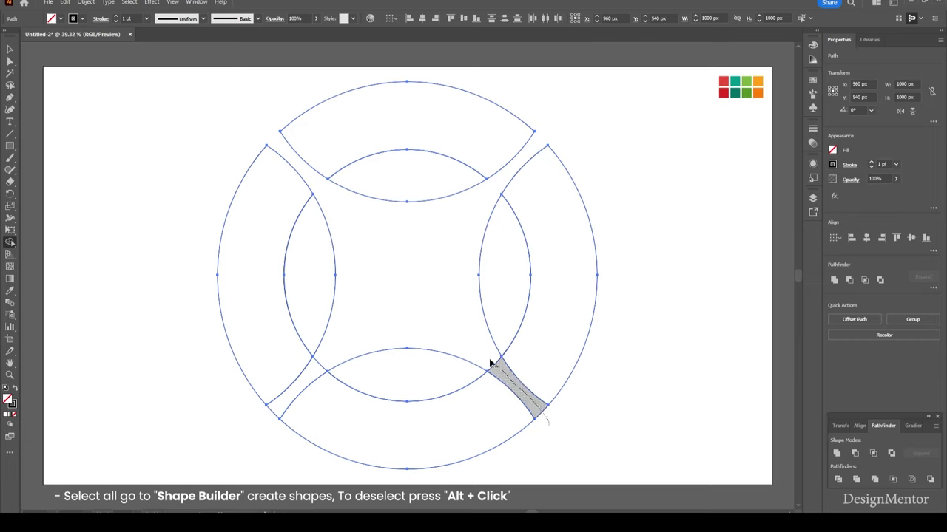
left_click_drag(490, 363, 489, 363)
left_click_drag(267, 421, 330, 356)
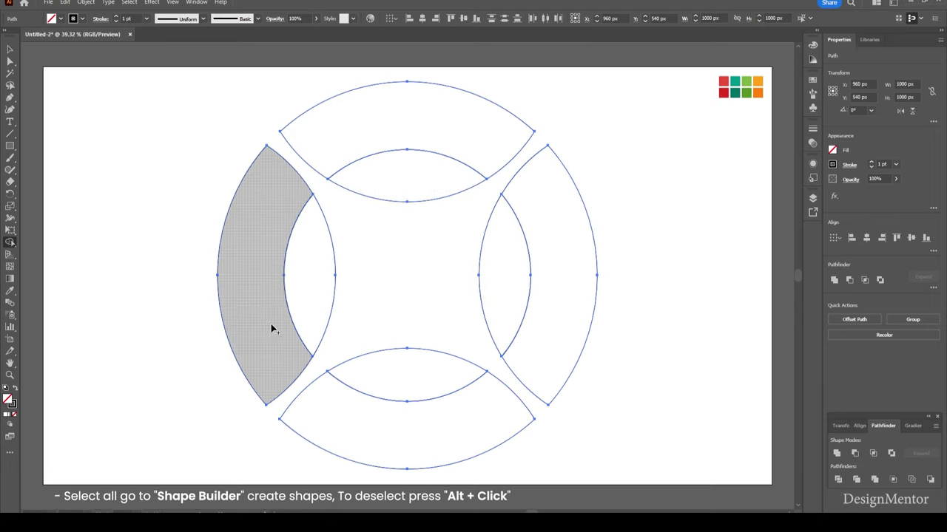
Colour the top band red and its inner lens dark red.
key("v")
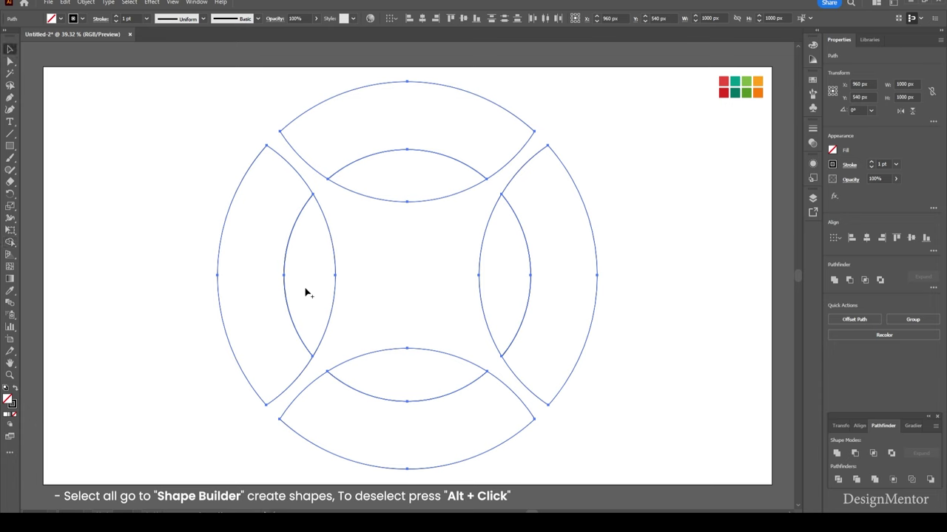
left_click(677, 377)
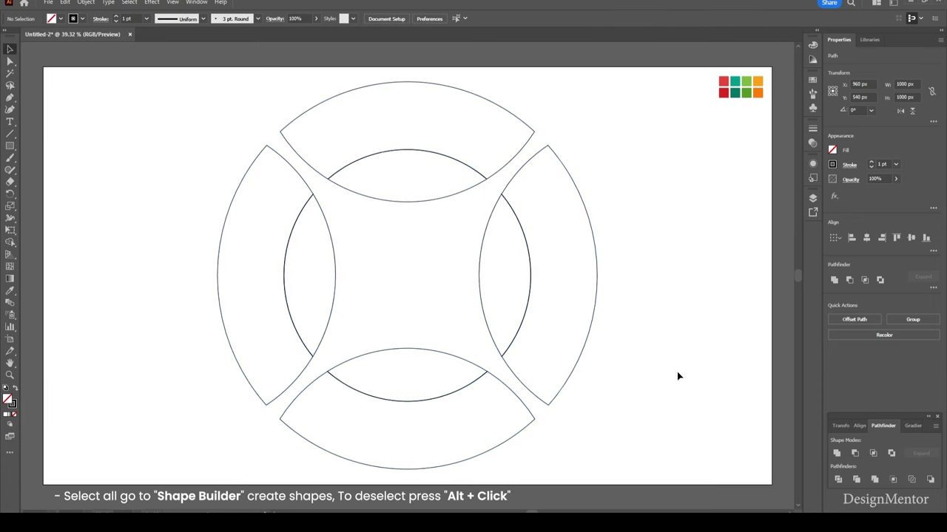
left_click(474, 95)
key("i")
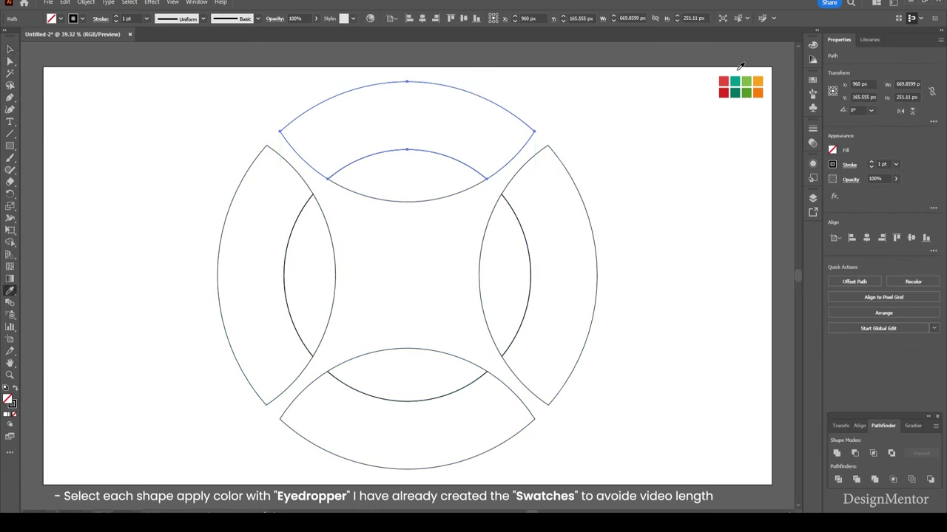
left_click(725, 80)
key("v")
left_click(696, 131)
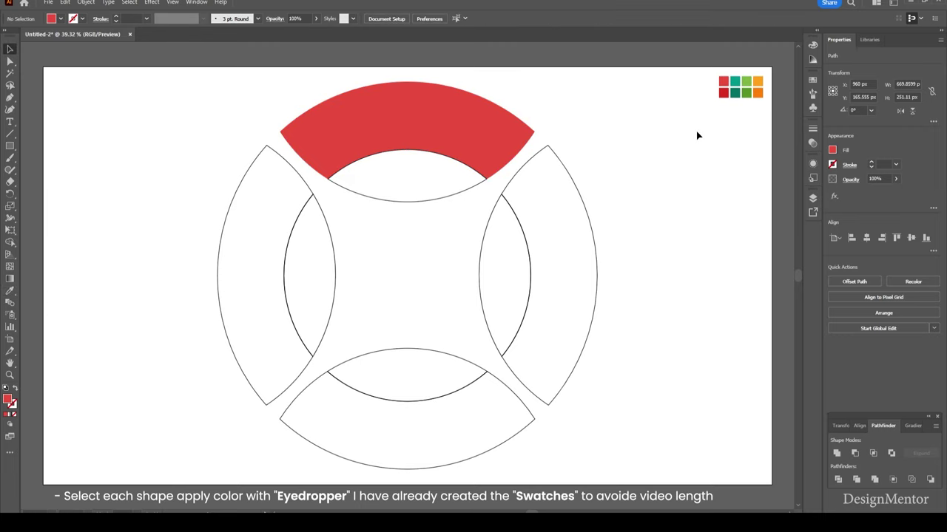
left_click(405, 201)
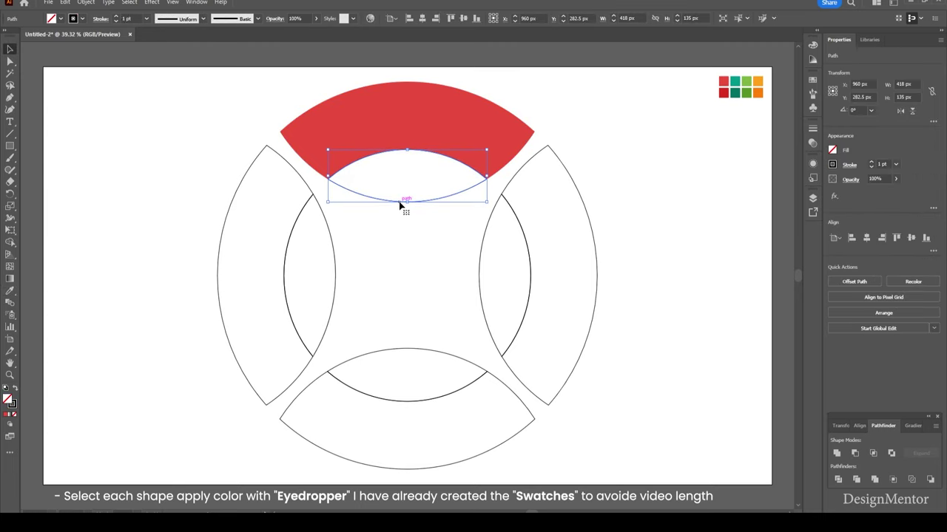
key("i")
left_click(726, 90)
key("v")
left_click(629, 255)
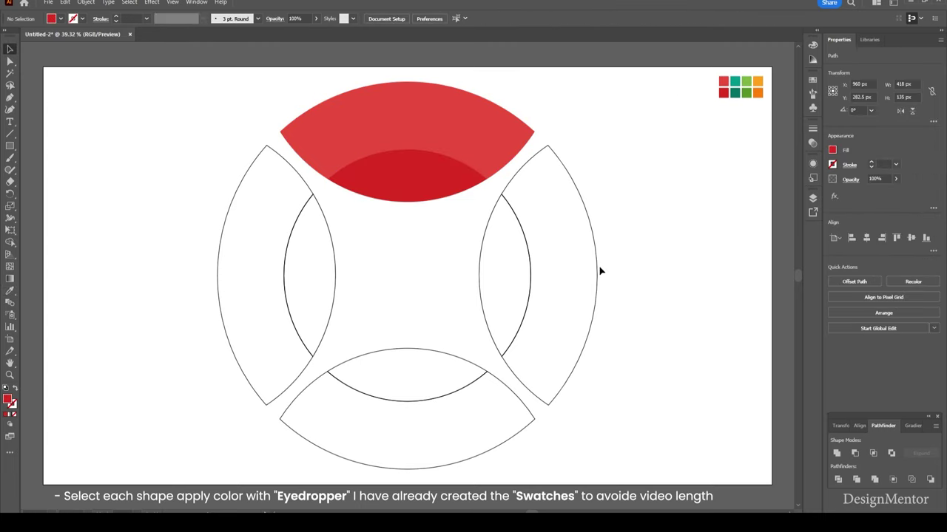
Colour the right band teal and its inner lens dark teal.
left_click(596, 270)
key("i")
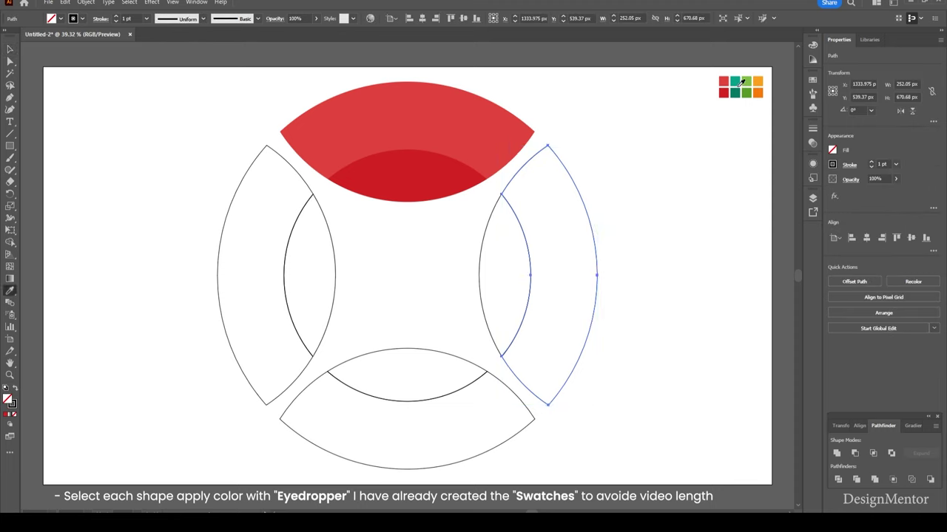
left_click(734, 81)
left_click(500, 279)
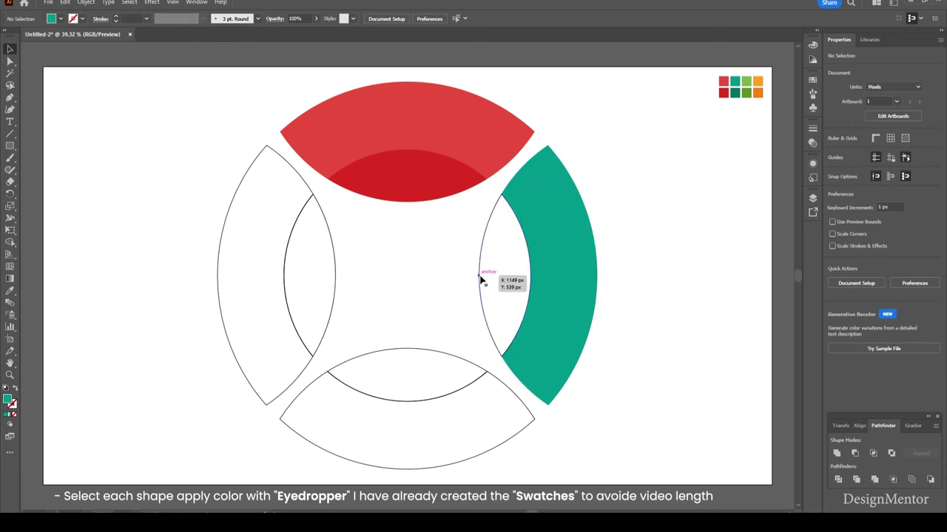
left_click(481, 278)
key("i")
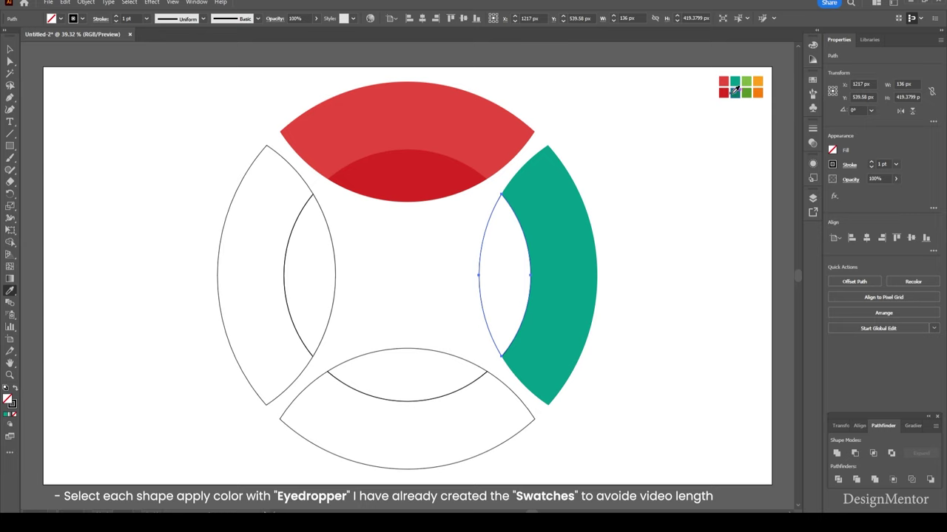
left_click(734, 93)
key("v")
left_click(482, 355)
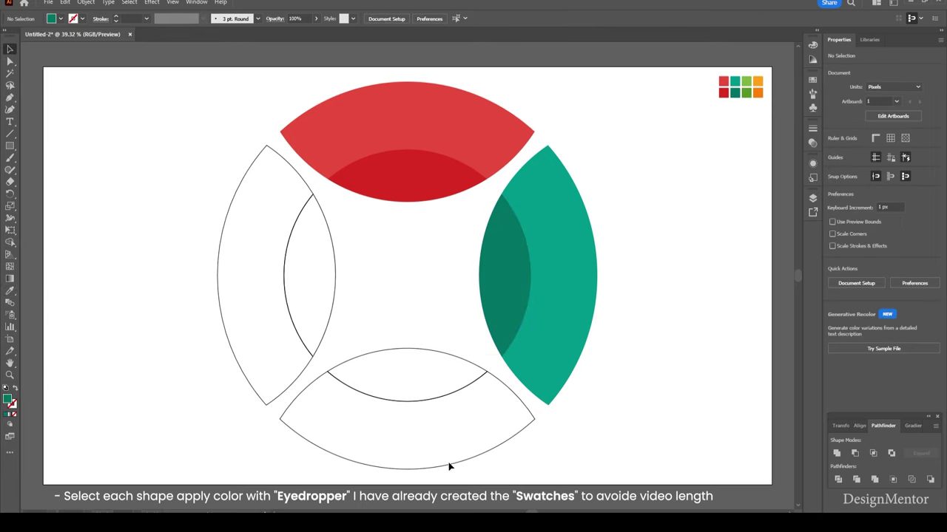
Colour the bottom band green and its inner lens dark green.
left_click(451, 465)
key("i")
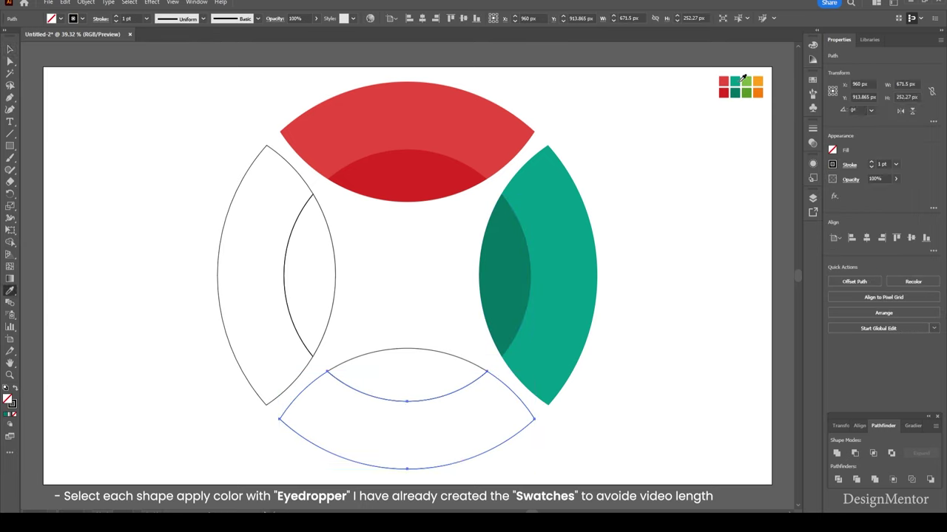
left_click(746, 82)
key("v")
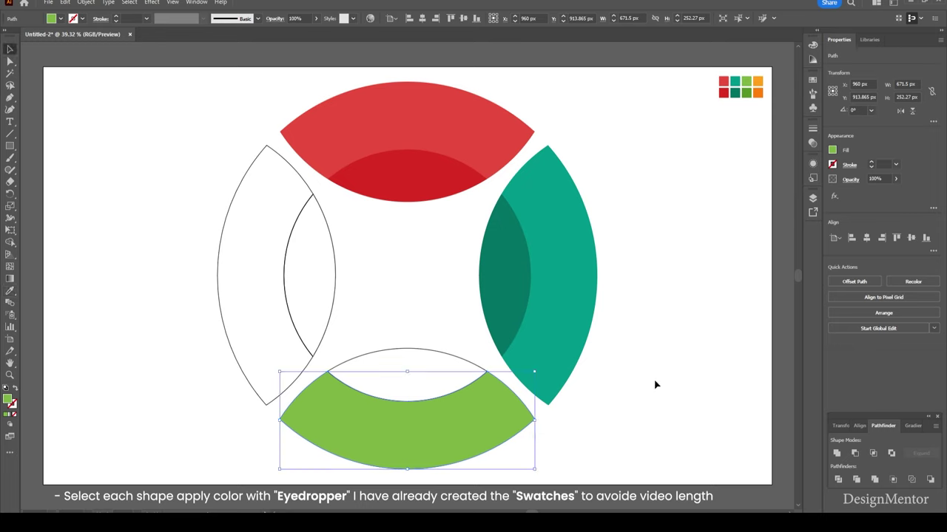
left_click(655, 385)
left_click(405, 354)
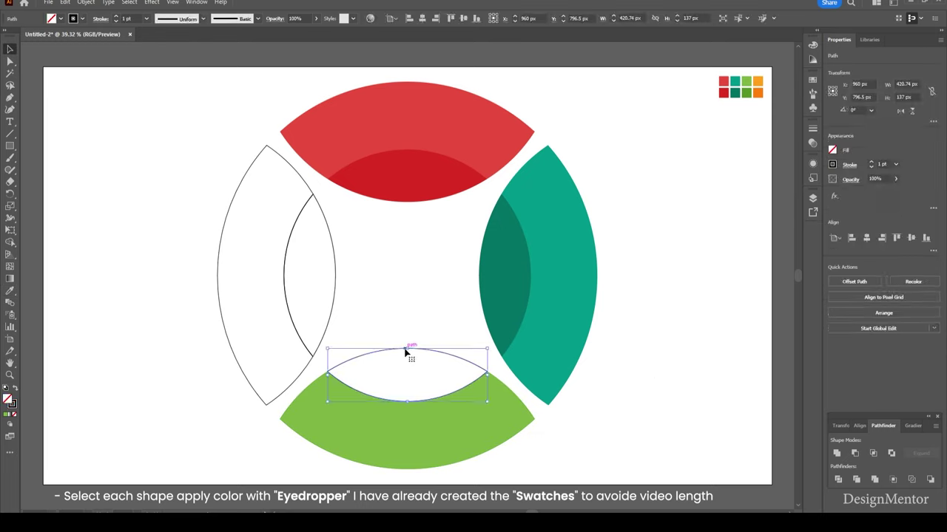
key("i")
left_click(749, 92)
key("v")
left_click(636, 346)
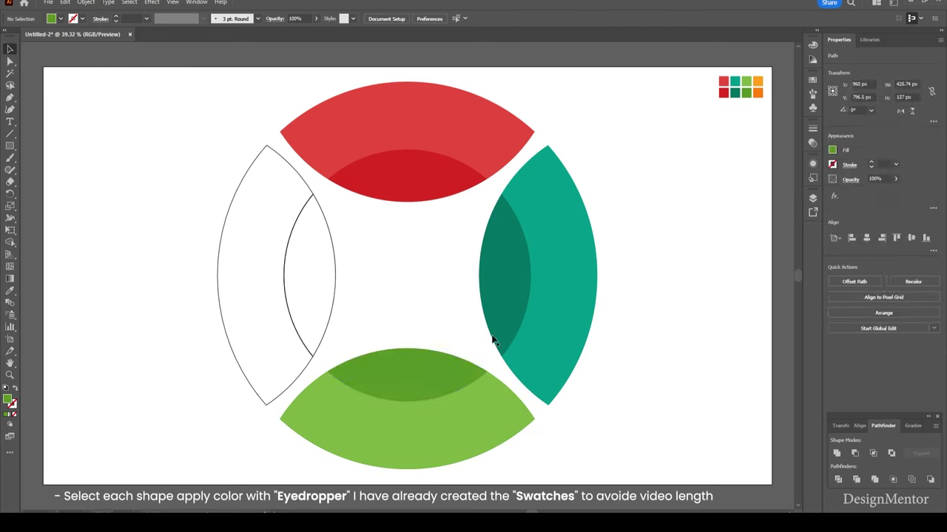
Colour the left band orange and its inner lens darker orange.
left_click(220, 304)
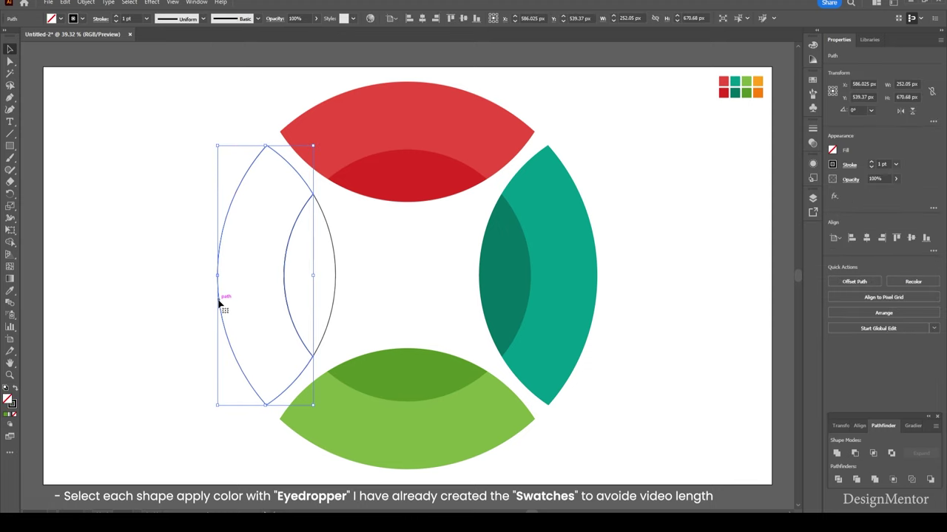
key("i")
left_click(757, 92)
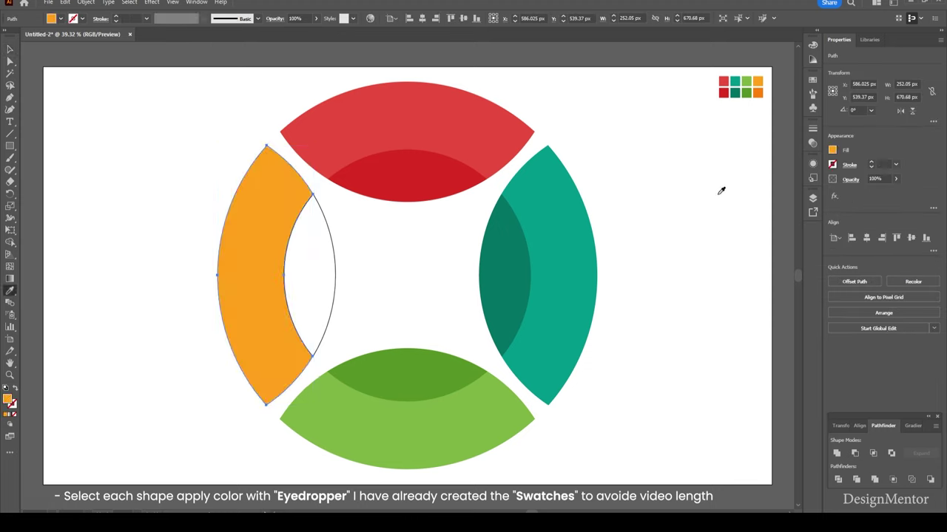
key("v")
left_click(707, 220)
left_click(337, 275)
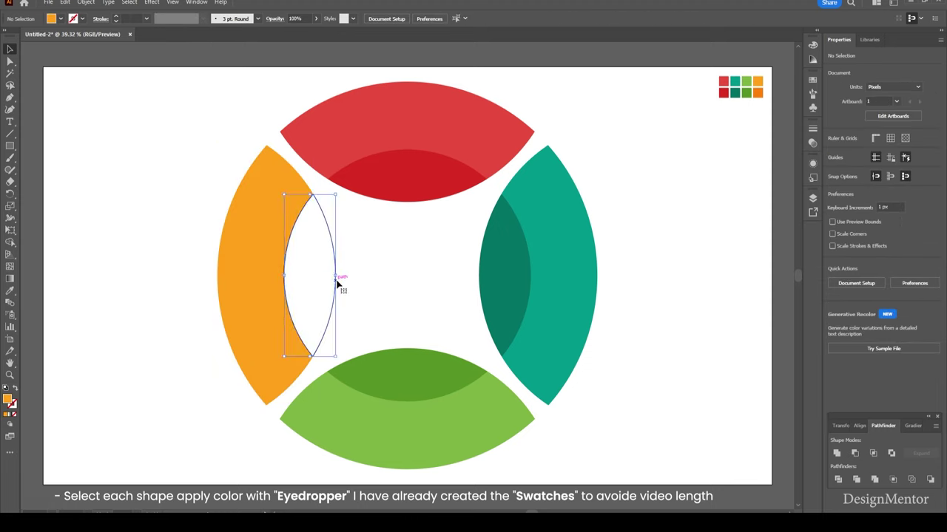
key("i")
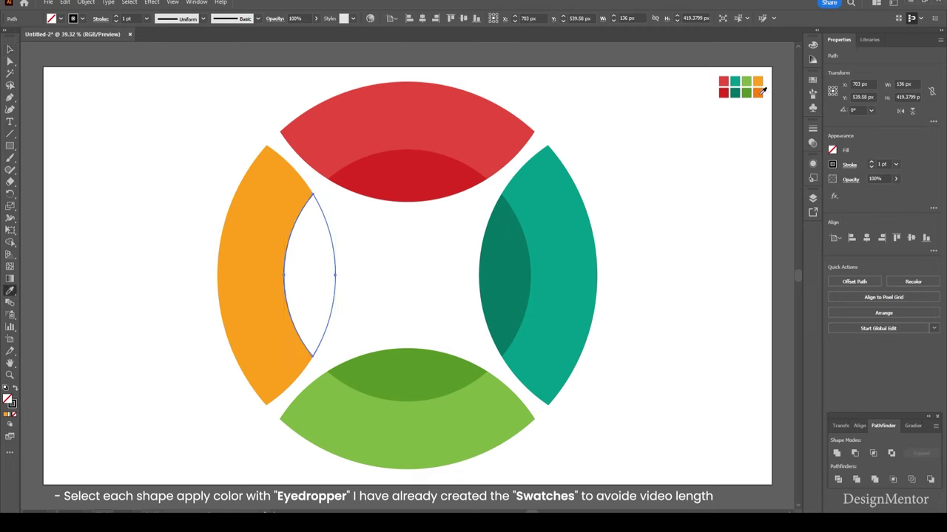
left_click(757, 93)
key("v")
left_click(685, 307)
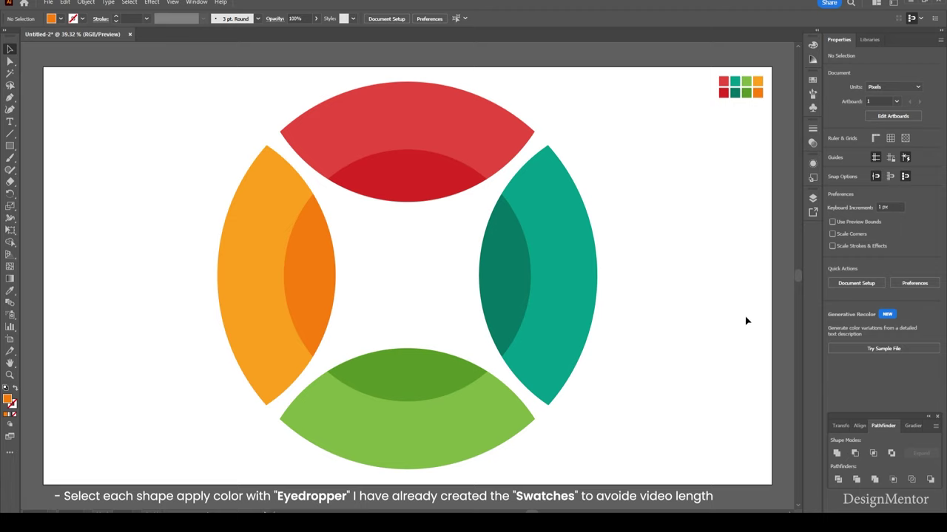
Start a white text label on the red arc in Open Sans Condensed Bold.
left_click(11, 122)
left_click(60, 18)
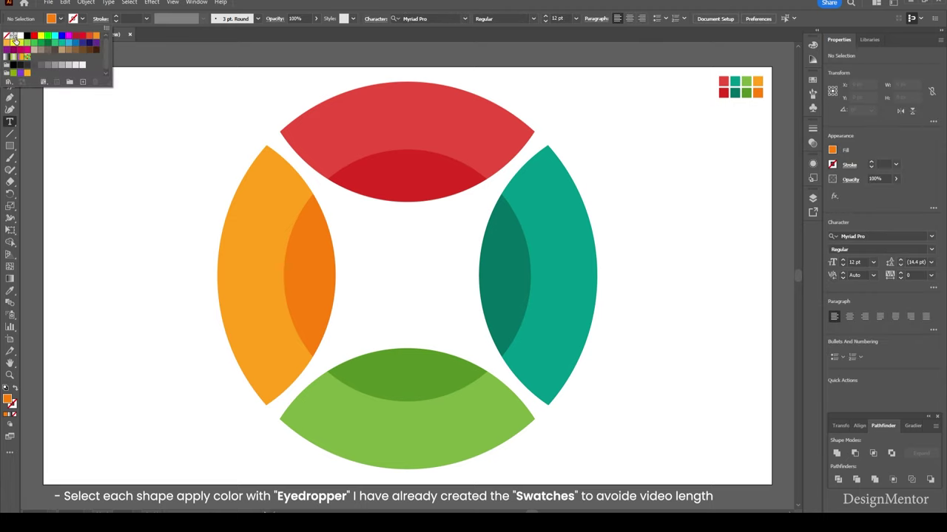
left_click(14, 36)
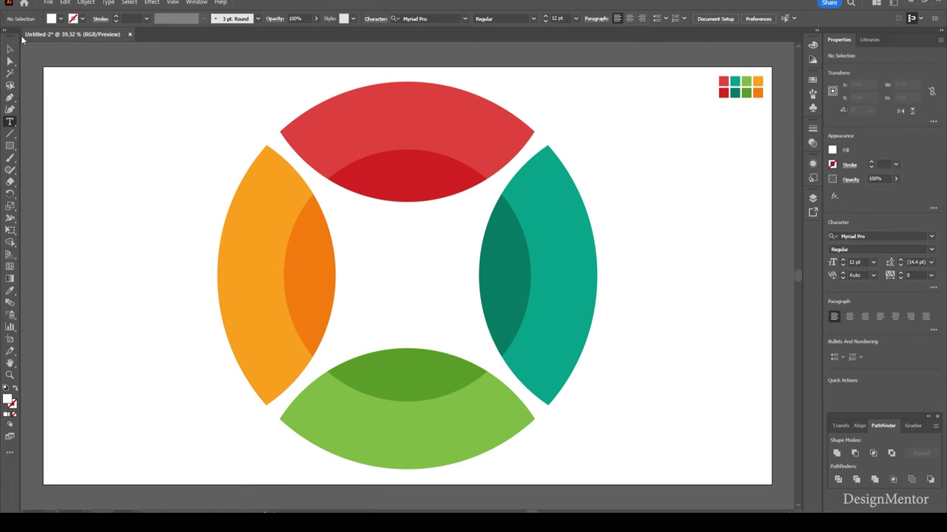
left_click(377, 116)
left_click(873, 236)
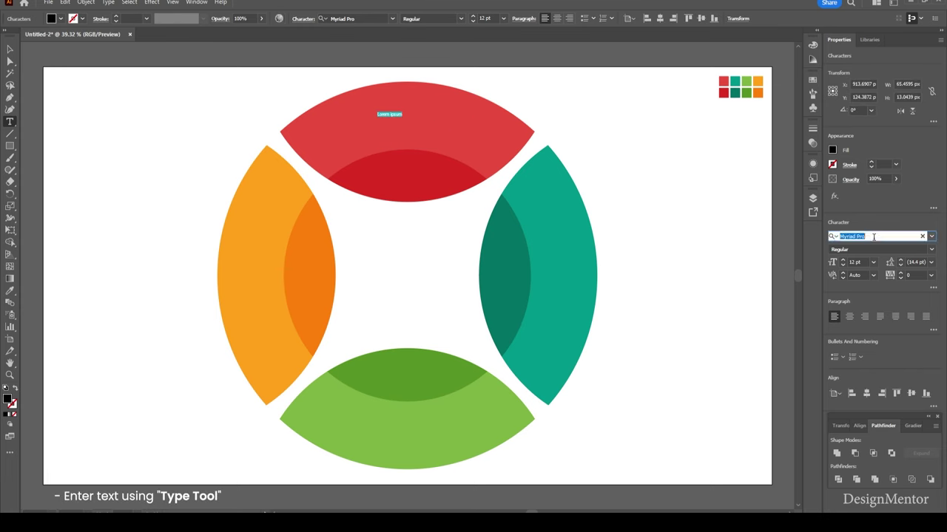
type("open")
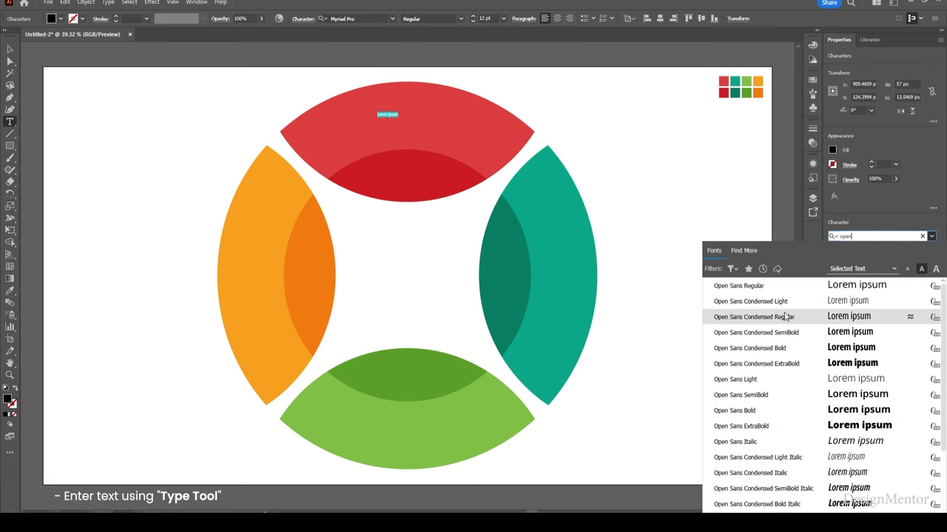
left_click(783, 348)
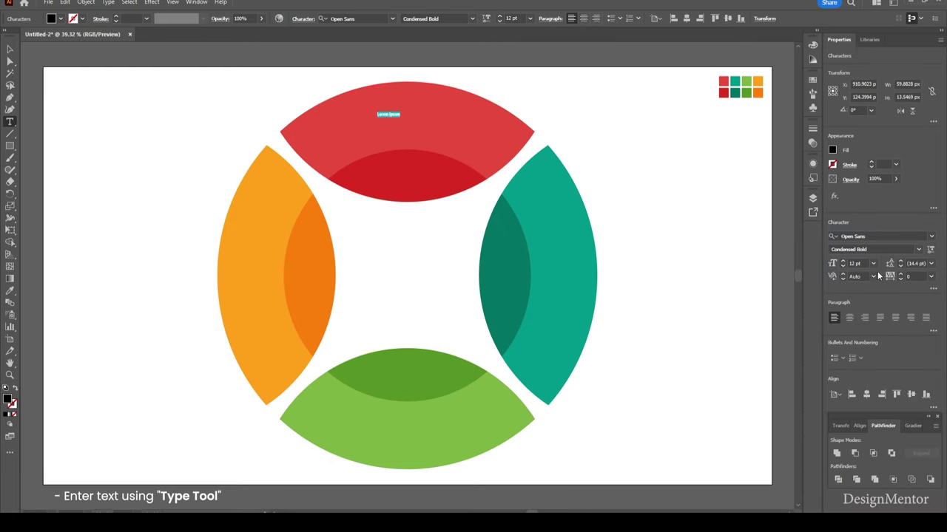
Enlarge the label text to 70 pt and make it white.
key("Up")
key("Up")
key("Up")
key("Up")
key("Up")
key("Up")
key("Up")
key("Up")
key("Up")
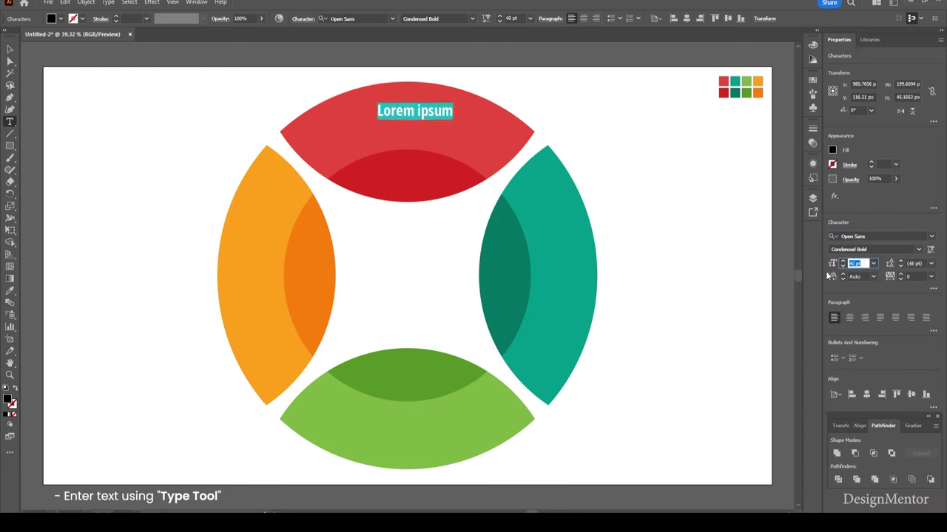
key("Up")
key("Up")
key("Up")
key("Up")
key("Up")
key("Up")
key("Up")
key("Up")
key("Up")
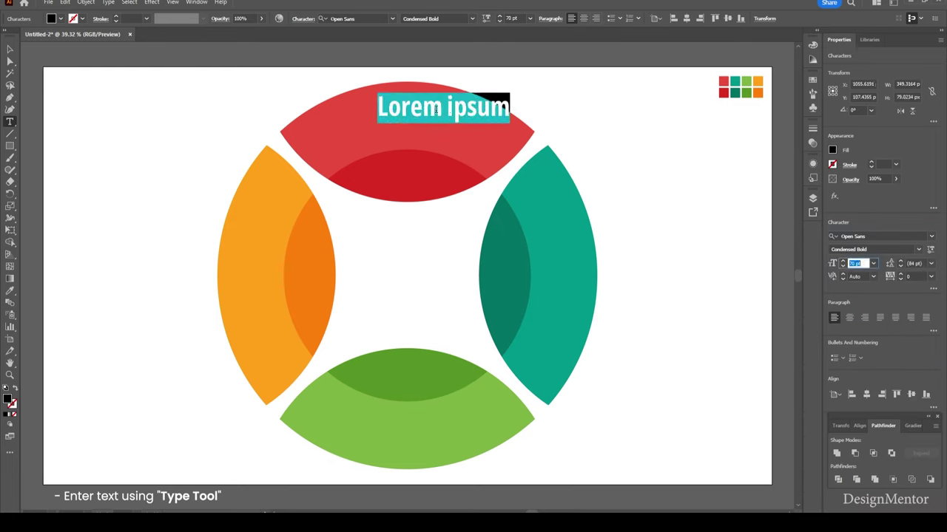
key("Escape")
triple_click(429, 109)
left_click(60, 19)
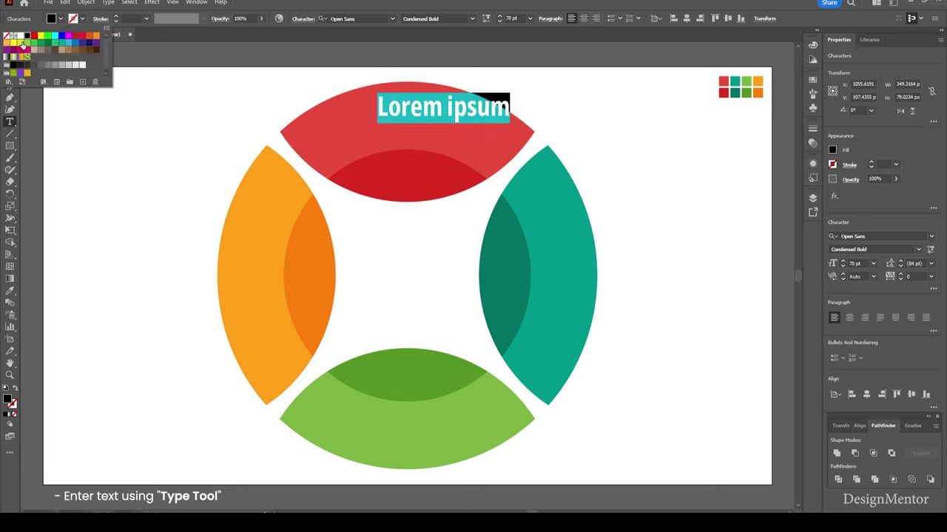
left_click(24, 40)
left_click(418, 110)
left_click(426, 109)
Replace the placeholder with 'Figma', centre it horizontally and nudge it down.
triple_click(426, 110)
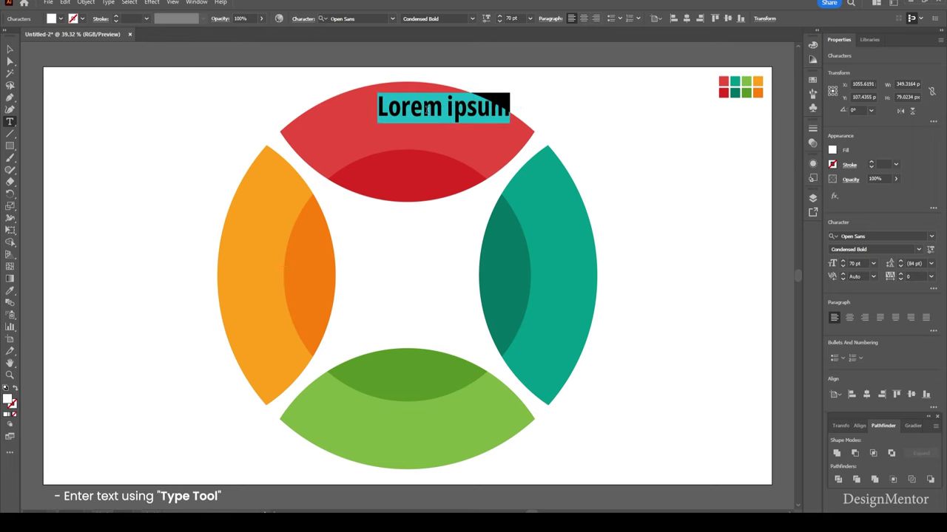
type("Figma")
key("Escape")
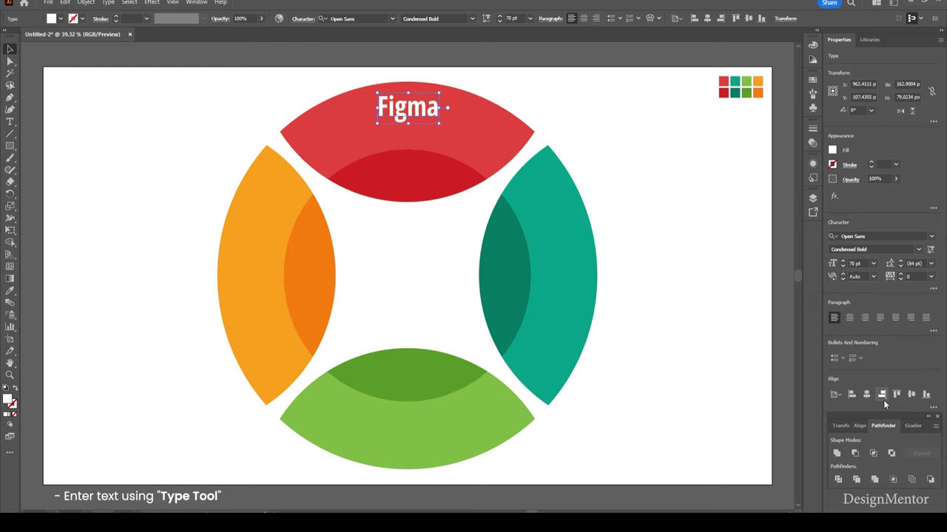
left_click(883, 400)
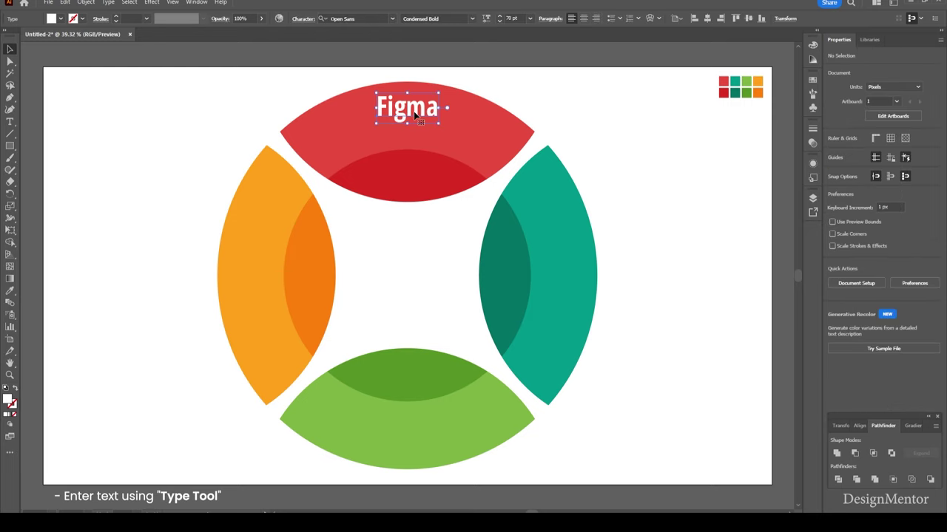
left_click_drag(416, 107, 416, 117)
left_click(9, 196)
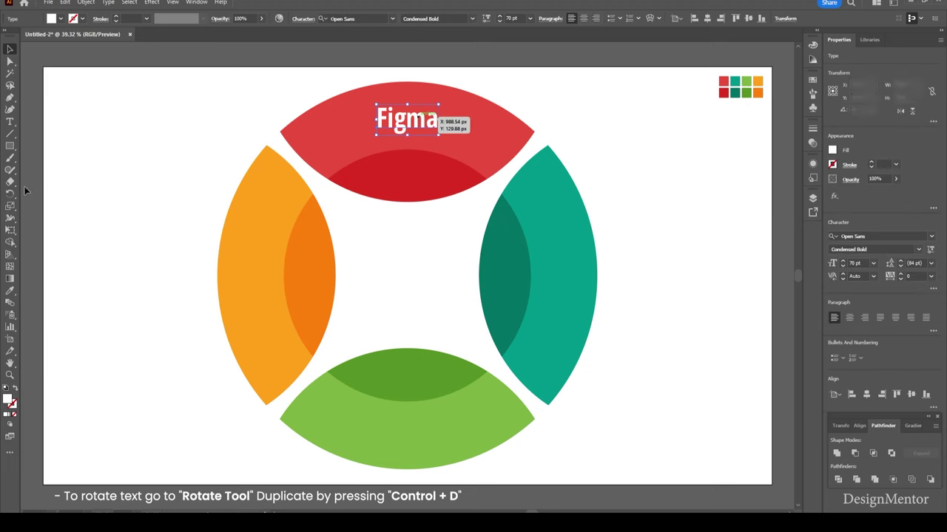
Make three 90° rotated copies of the Figma label around the circle's centre.
left_click(403, 275, "alt")
left_click(458, 174)
key("ctrl+d")
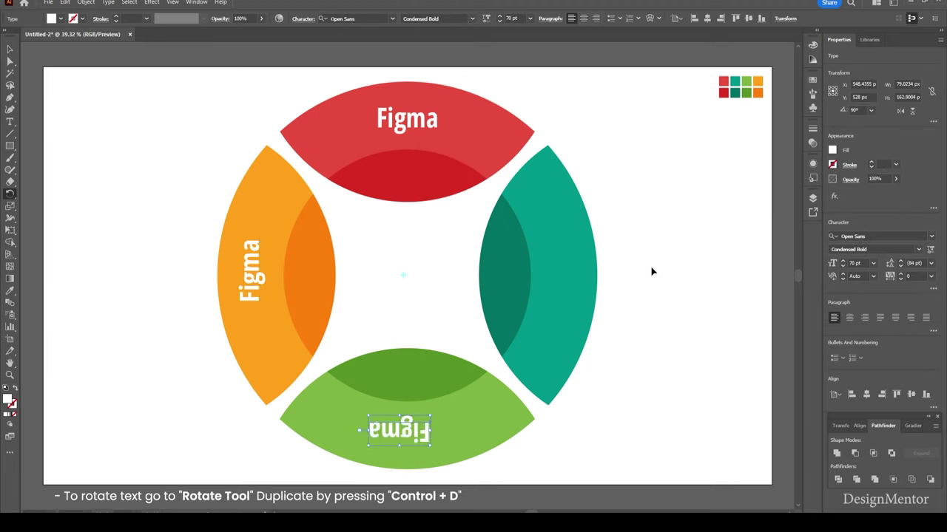
key("ctrl+d")
key("v")
left_click(651, 271)
Retype the teal arc's copy as 'Adobe XD' and move it up the arc.
key("t")
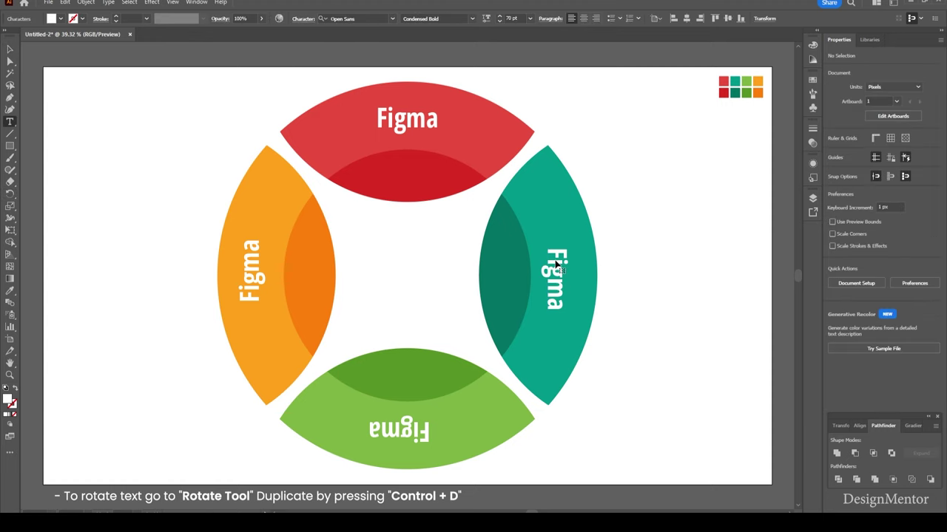
double_click(556, 266)
type("Adobe X")
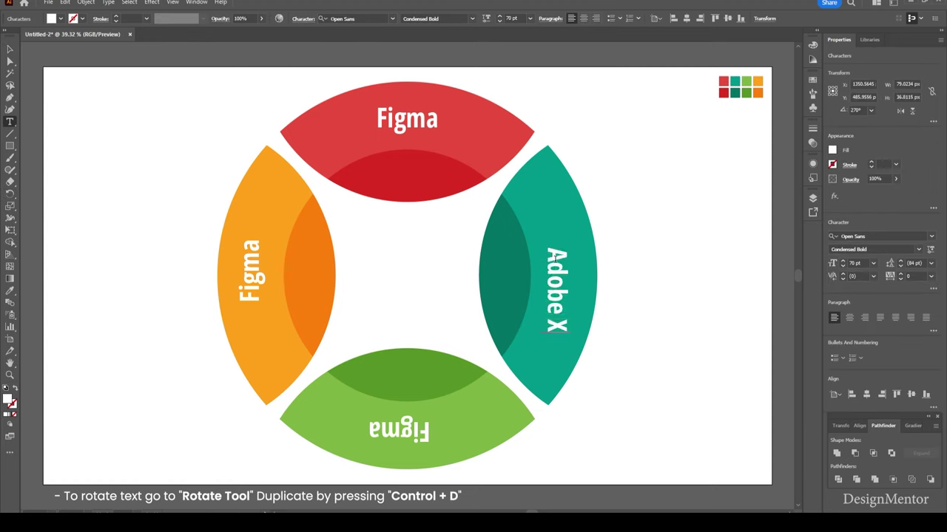
type("D")
key("Escape")
left_click_drag(556, 314, 557, 280)
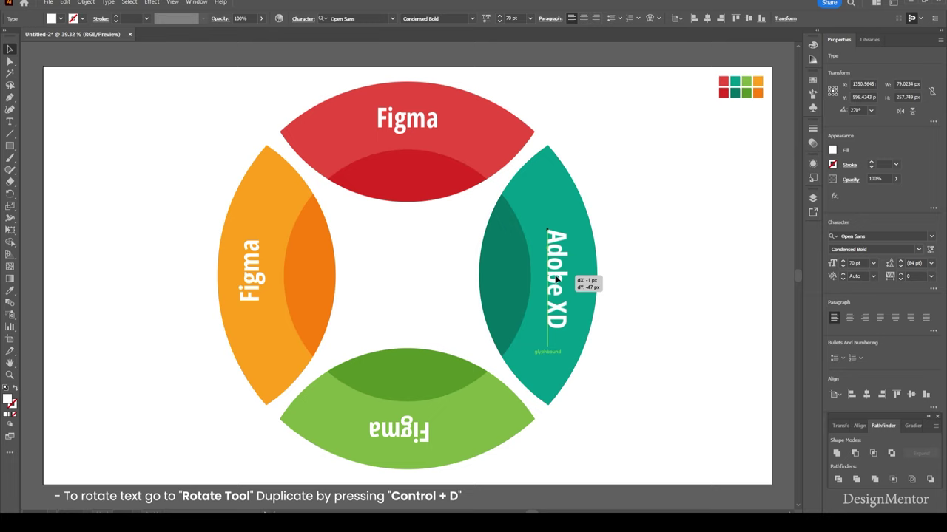
Rotate the upside-down label on the green arc upright.
left_click(418, 432)
key("r")
mouse_move(356, 417)
left_mouse_down()
mouse_move(428, 466)
mouse_move(448, 452)
left_mouse_up()
key("ctrl+shift+a")
Retype the green arc's label as 'Adobe Illustrator' and centre it on the arc.
key("t")
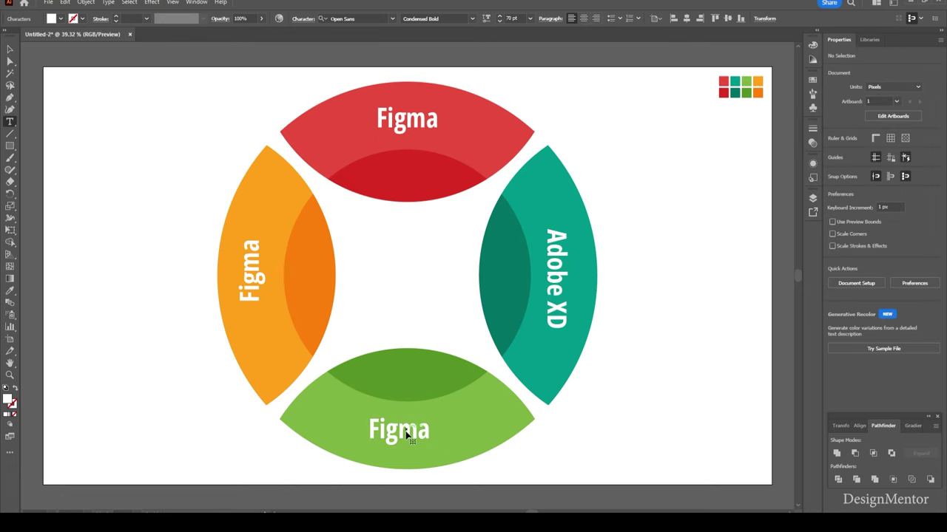
double_click(405, 435)
type("Adobe ")
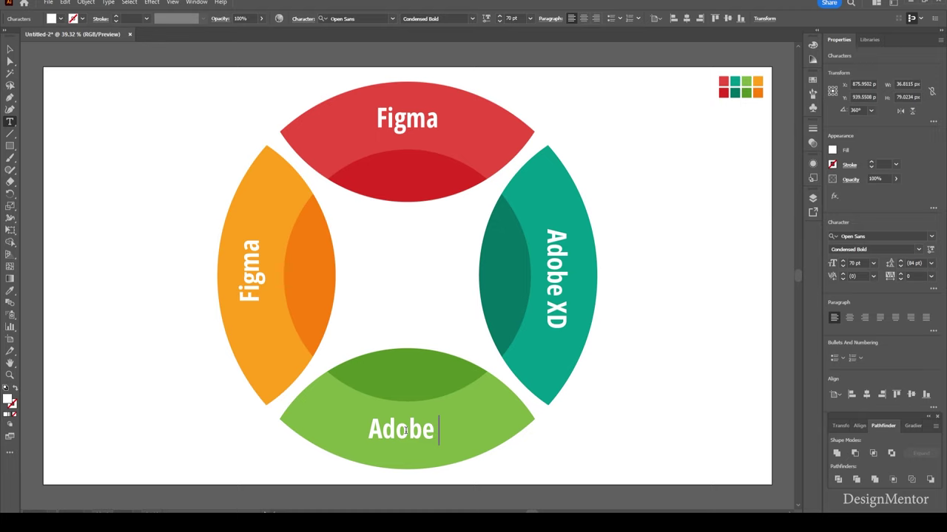
type("Illustrator")
key("Escape")
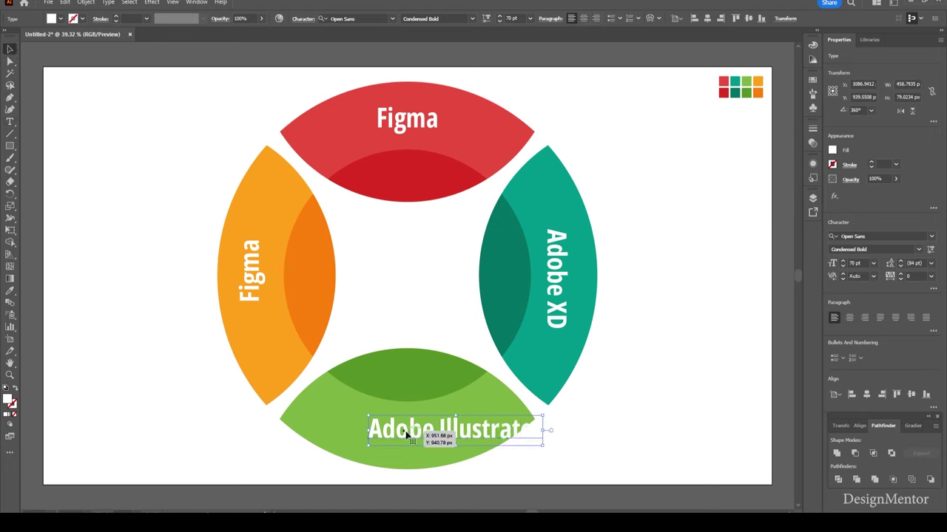
left_click_drag(407, 435, 358, 435)
left_click(715, 423)
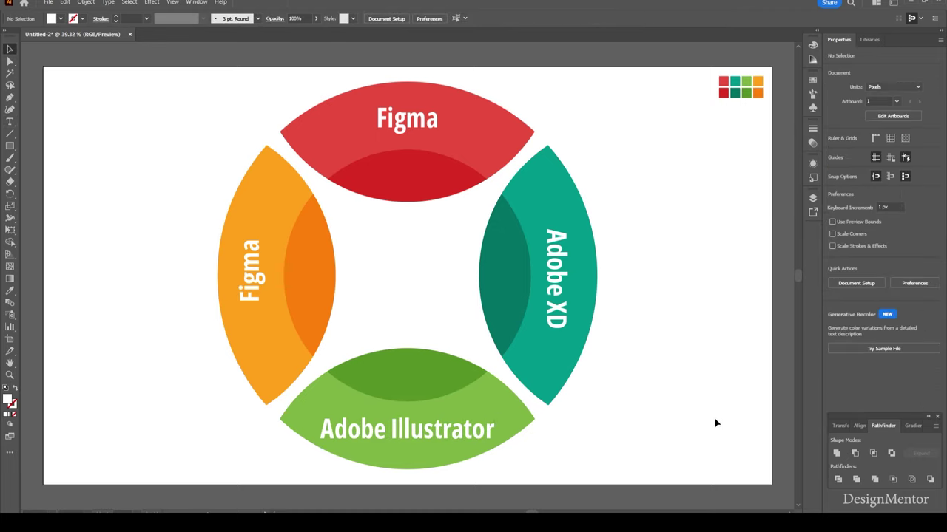
Retype the orange arc's label as 'Sketch' and centre it vertically.
double_click(251, 273)
double_click(251, 272)
type("Sket")
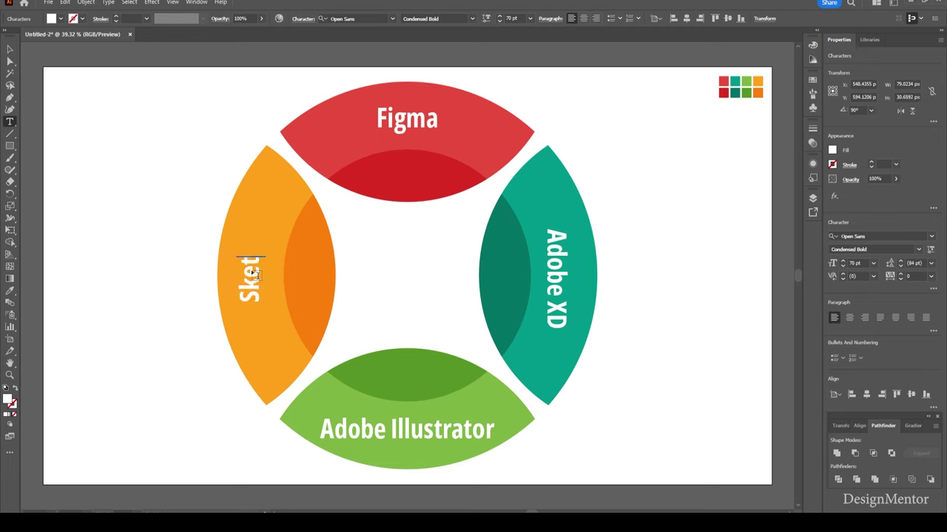
type("ch")
key("Escape")
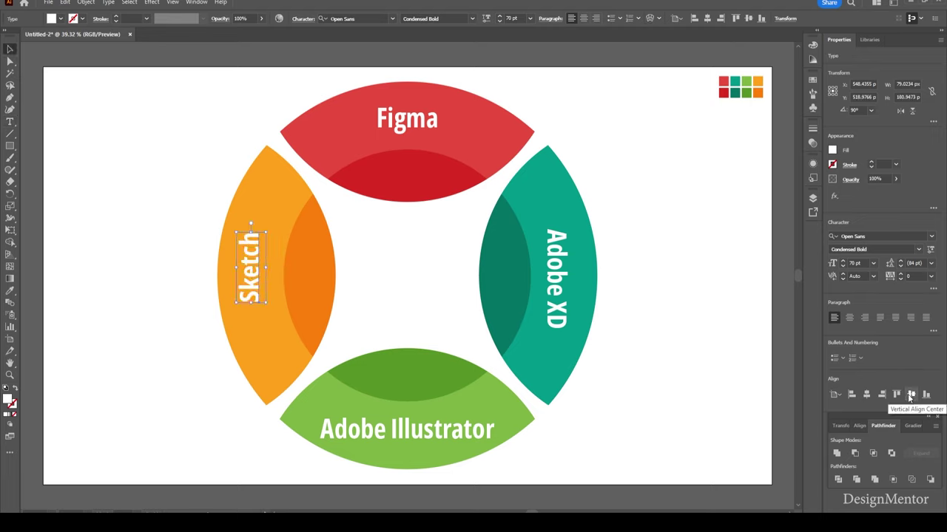
left_click(909, 396)
Fine-tune the Adobe XD label's position along the teal arc.
left_click(602, 289)
left_click_drag(562, 277, 559, 274)
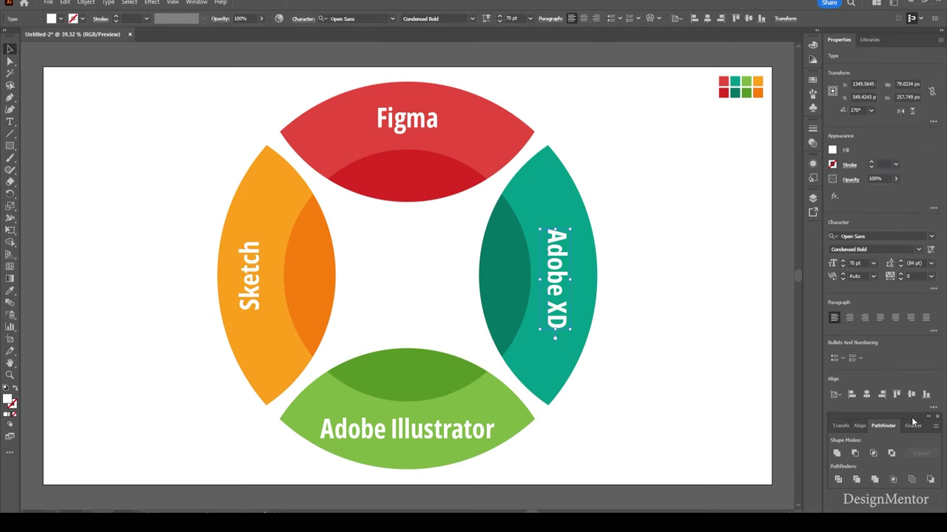
left_click(718, 332)
left_click(425, 127)
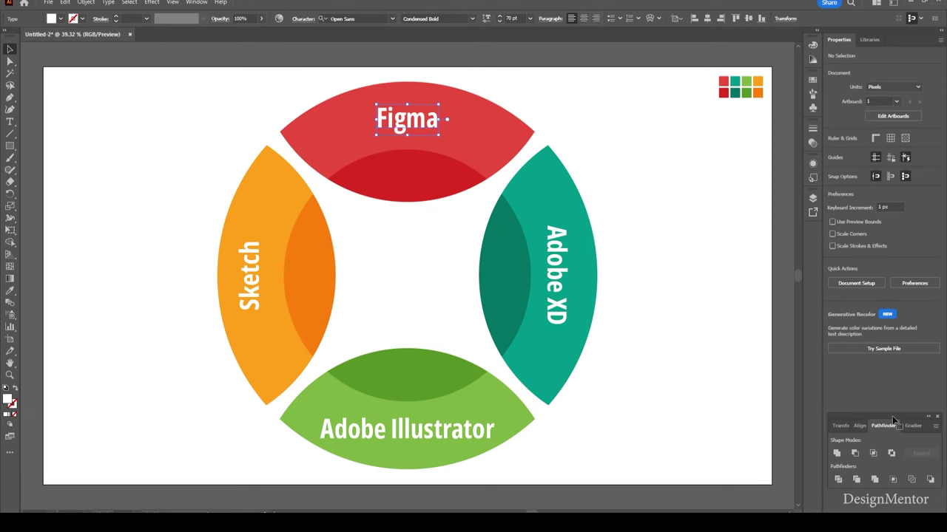
left_click(447, 444)
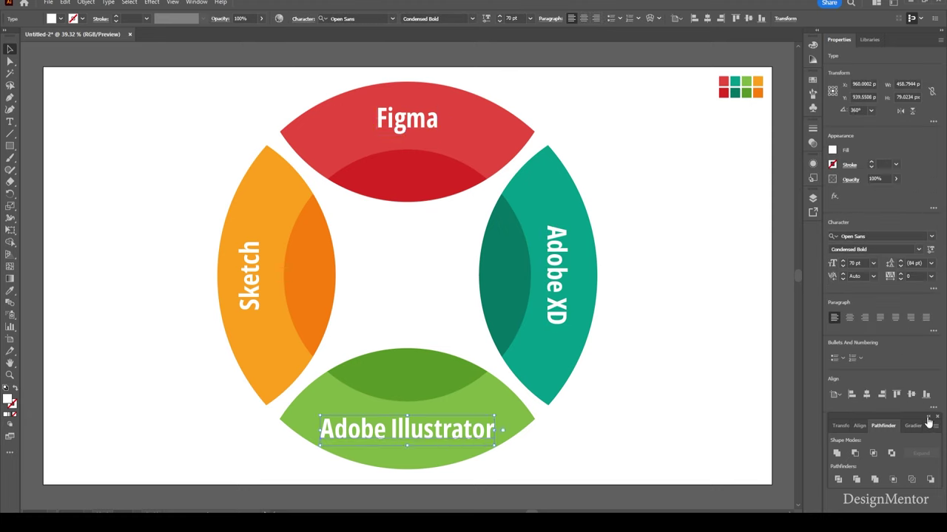
left_click(669, 340)
left_click(418, 126)
Duplicate the Figma label below itself and set the copy to 30 pt.
key("ctrl+c")
key("ctrl+f")
key("shift+Down")
key("shift+Down")
key("shift+Down")
key("shift+Down")
key("shift+Down")
key("shift+Down")
key("shift+Down")
key("shift+Down")
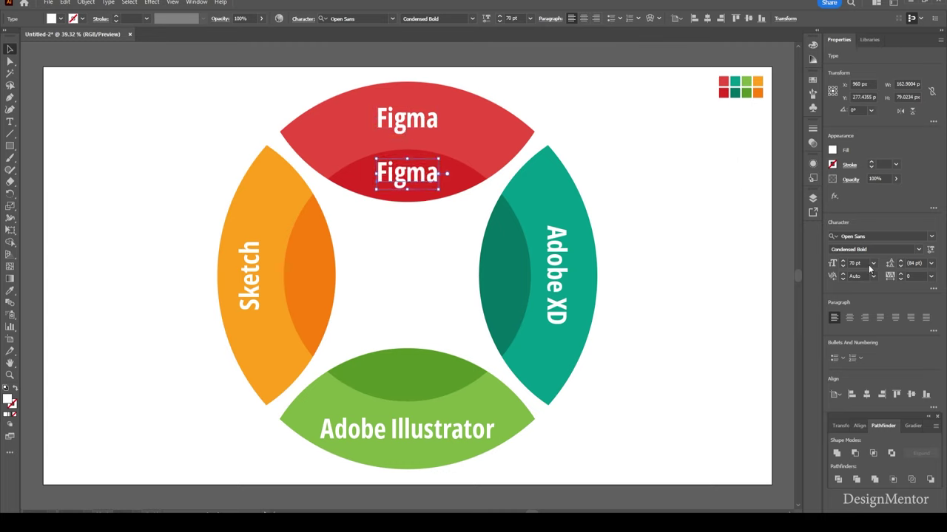
double_click(856, 264)
type("30")
key("Return")
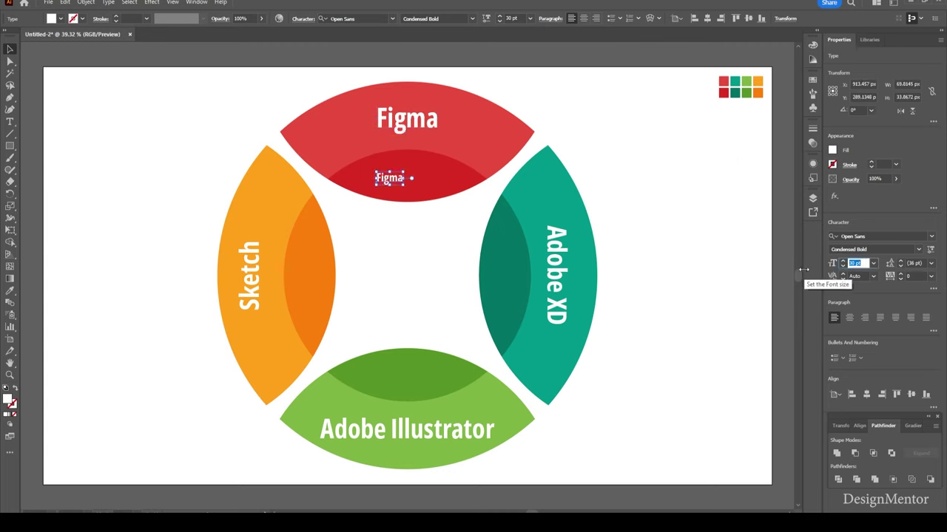
Change the small copy to '01' and move it into the inner red arc.
double_click(390, 178)
key("ctrl+a")
type("01")
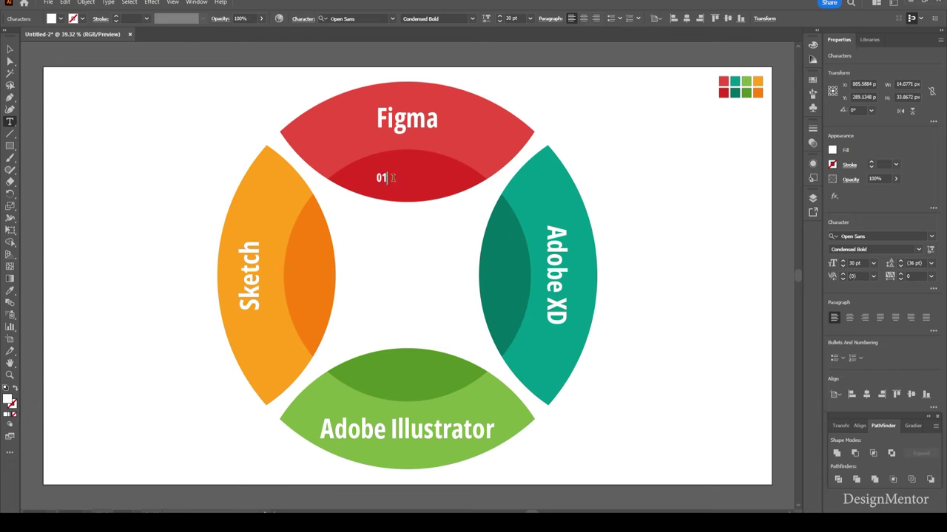
key("Escape")
mouse_move(381, 178)
left_mouse_down()
mouse_move(407, 177)
mouse_move(504, 268)
left_mouse_up()
left_click(657, 274)
Copy 01 onto the teal arc as '02', centring 02 vertically and 01 horizontally.
left_click(408, 179)
double_click(504, 266)
type("02")
key("Escape")
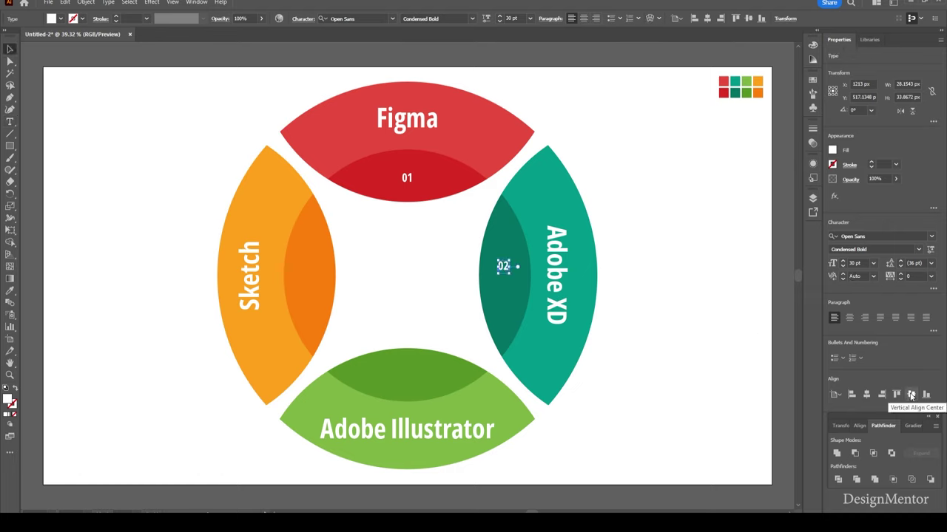
left_click(911, 396)
left_click(744, 355)
left_click(407, 180)
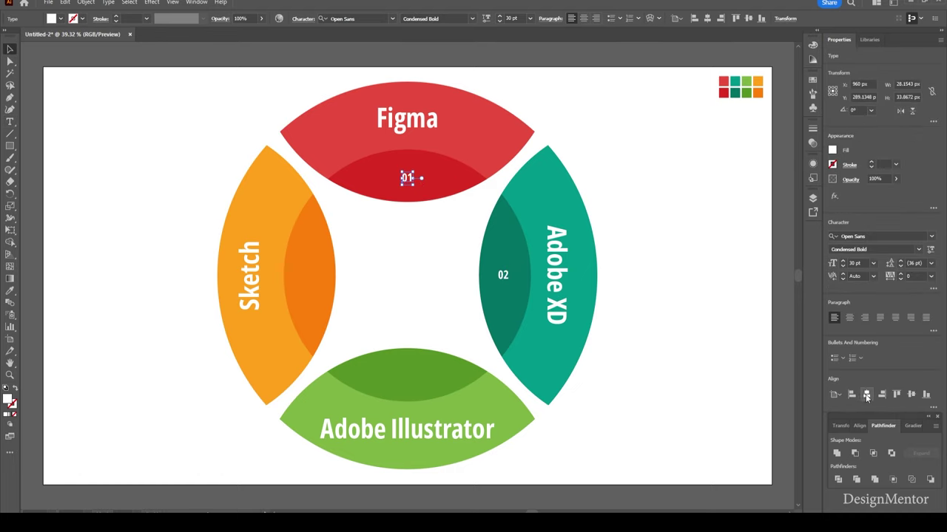
left_click(742, 334)
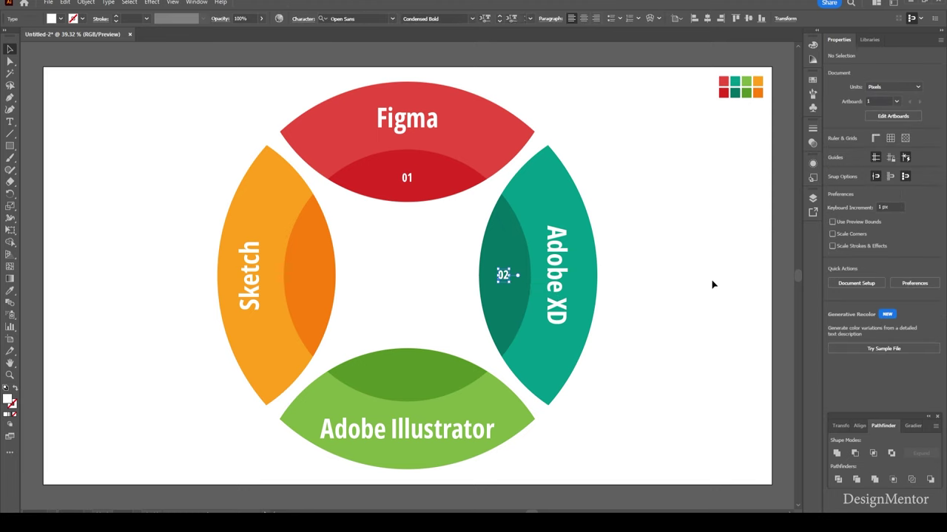
Copy the 02 label onto the orange Sketch arc and change it to '04'.
left_click_drag(503, 274, 408, 275)
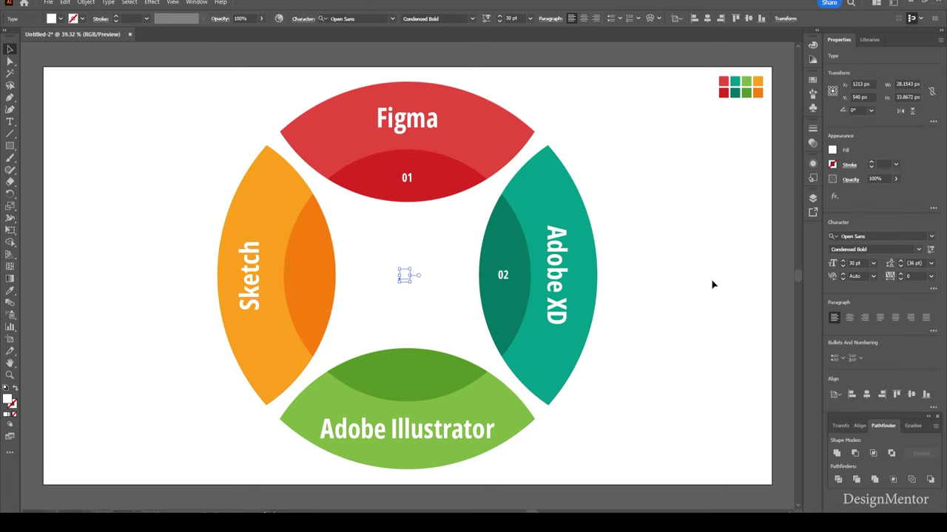
key("shift+Left")
key("shift+Left")
key("shift+Left")
key("shift+Left")
key("shift+Left")
key("shift+Left")
key("shift+Left")
key("shift+Left")
key("shift+Left")
key("shift+Left")
key("shift+Left")
key("shift+Left")
left_click(723, 279)
key("t")
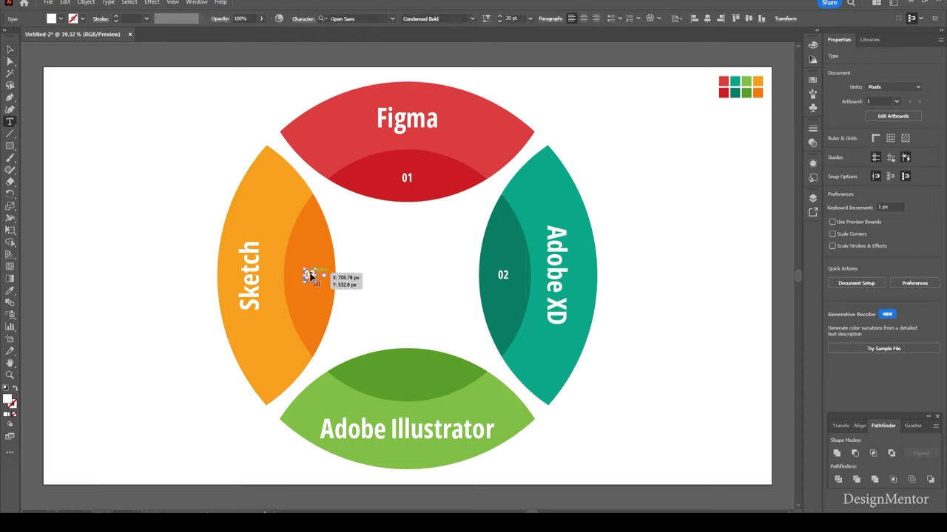
double_click(309, 275)
type("04")
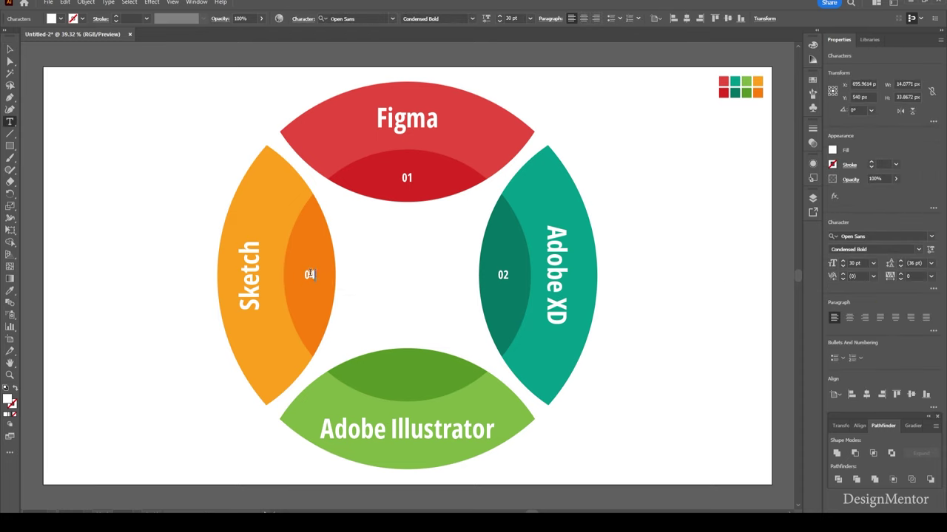
key("Escape")
left_click(443, 215)
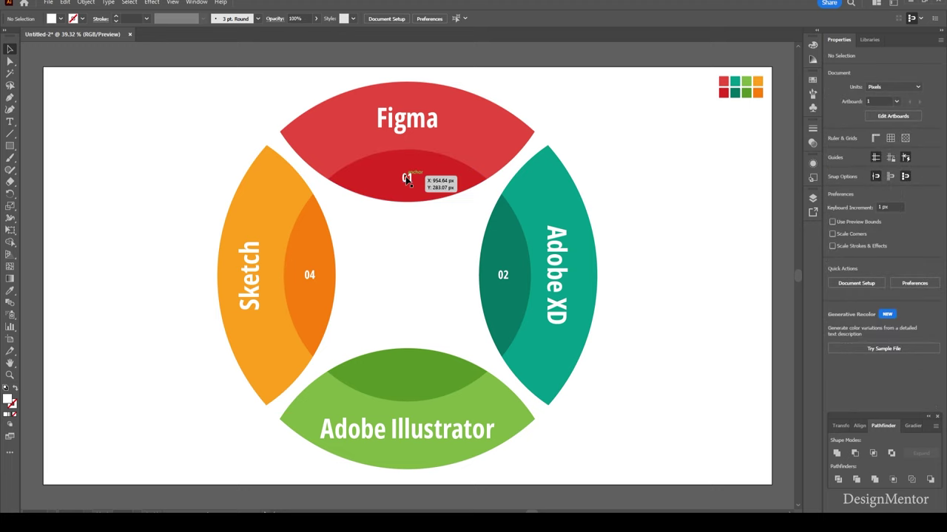
Copy the 01 label down onto the green arc and change it to '04'.
left_click(407, 181)
key("shift+Down")
key("shift+Down")
key("shift+Down")
key("shift+Down")
key("shift+Down")
key("shift+Down")
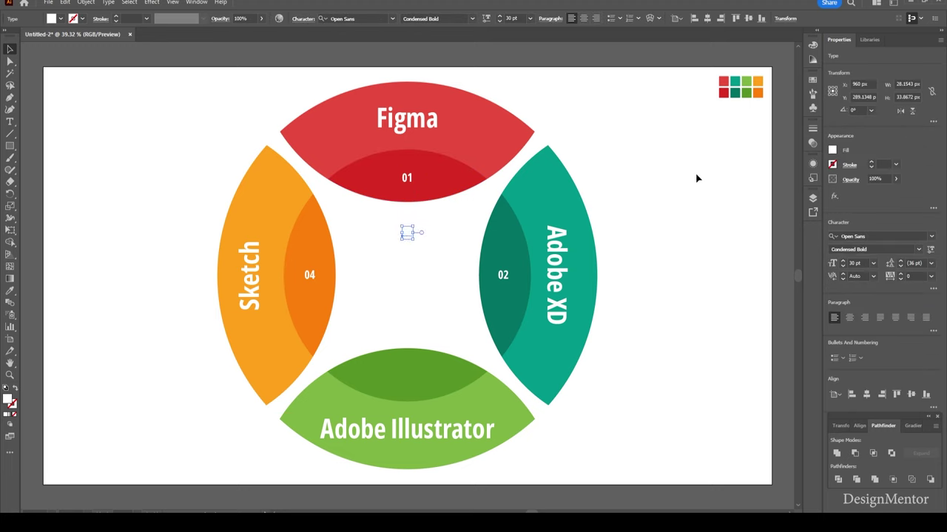
key("shift+Down")
key("shift+Down")
key("shift+Down")
key("shift+Down")
key("shift+Down")
key("shift+Down")
key("shift+Down")
key("shift+Down")
key("shift+Down")
key("shift+Down")
key("shift+Down")
key("shift+Down")
key("shift+Down")
key("shift+Down")
key("shift+Down")
key("shift+Down")
key("shift+Down")
key("shift+Down")
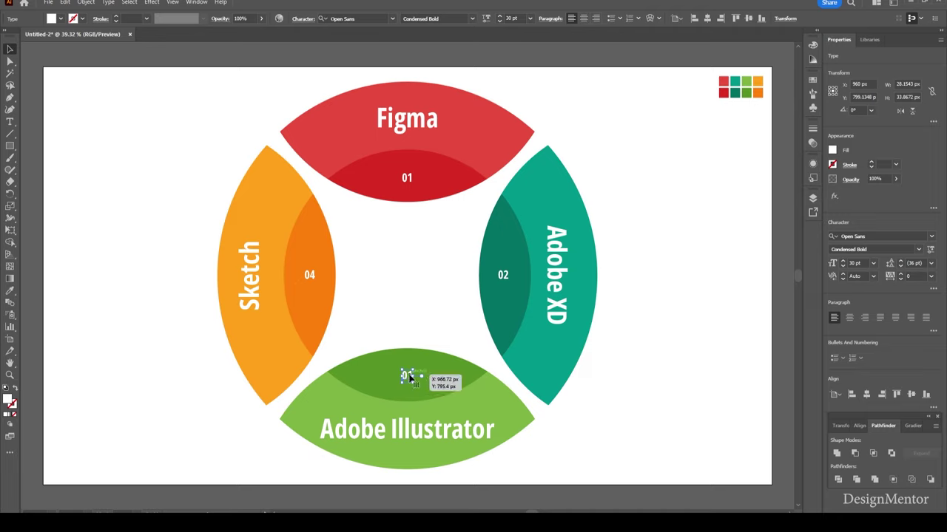
double_click(407, 375)
left_click_drag(413, 376, 409, 376)
type("4")
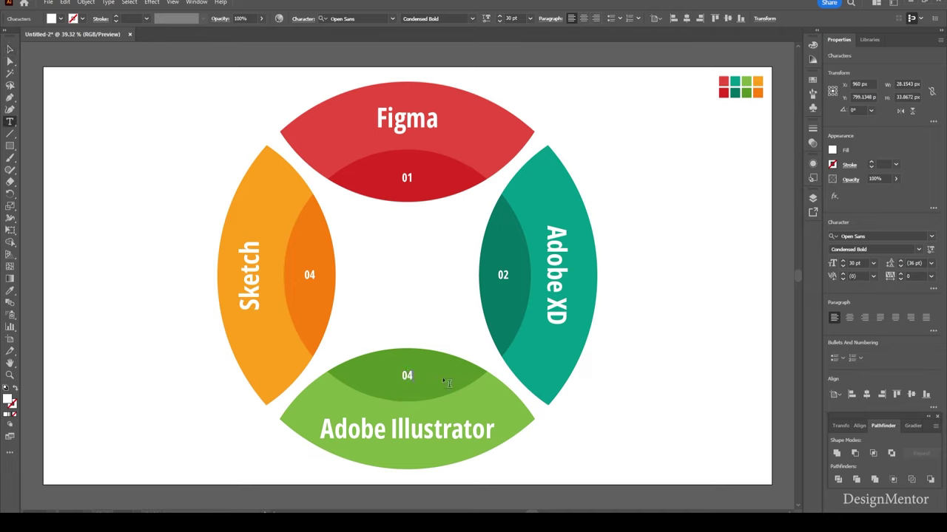
key("Escape")
left_click(693, 407)
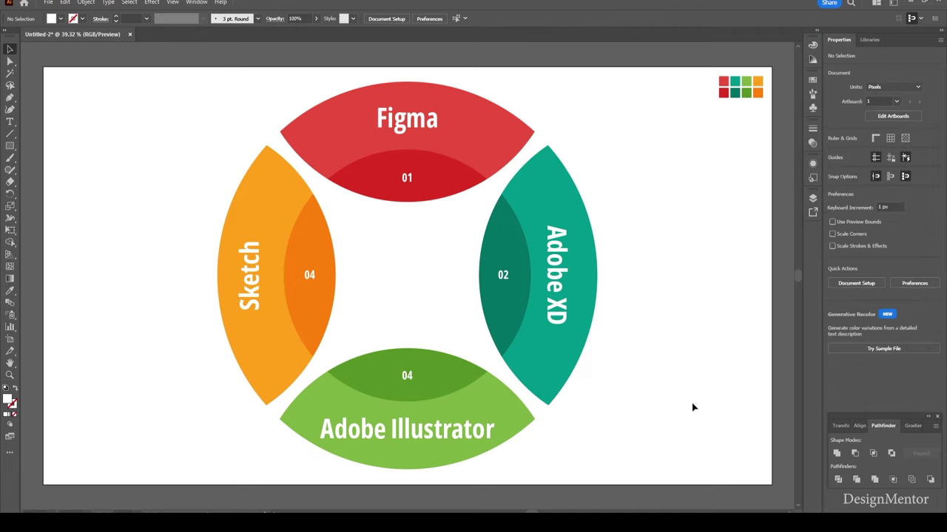
Create black 'TOP' text inside the circle.
left_click(10, 121)
left_click(60, 18)
left_click(27, 36)
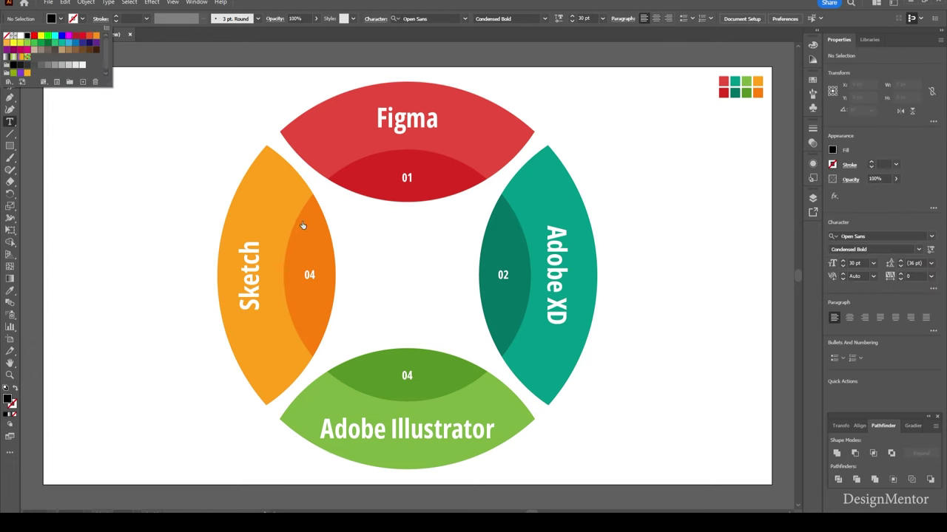
left_click(377, 270)
left_click(378, 269)
key("BackSpace")
type("TO")
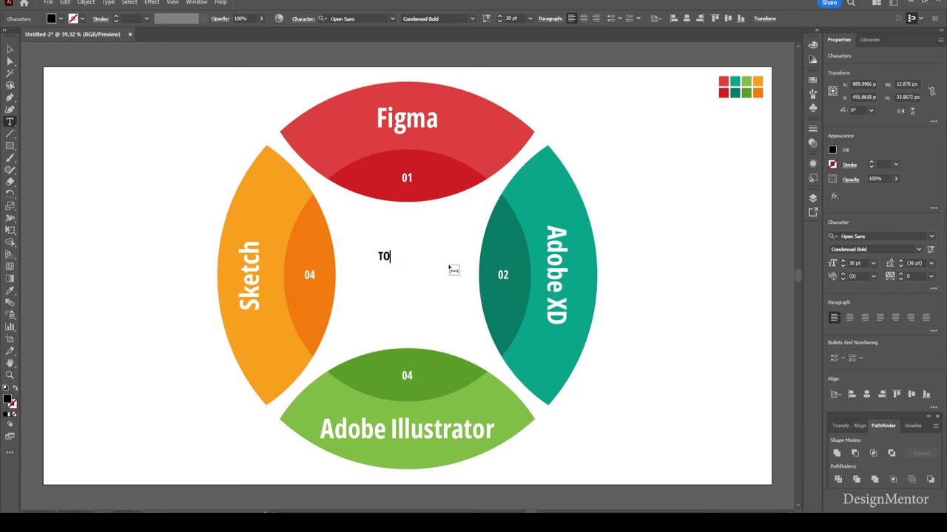
type("P")
key("ctrl+a")
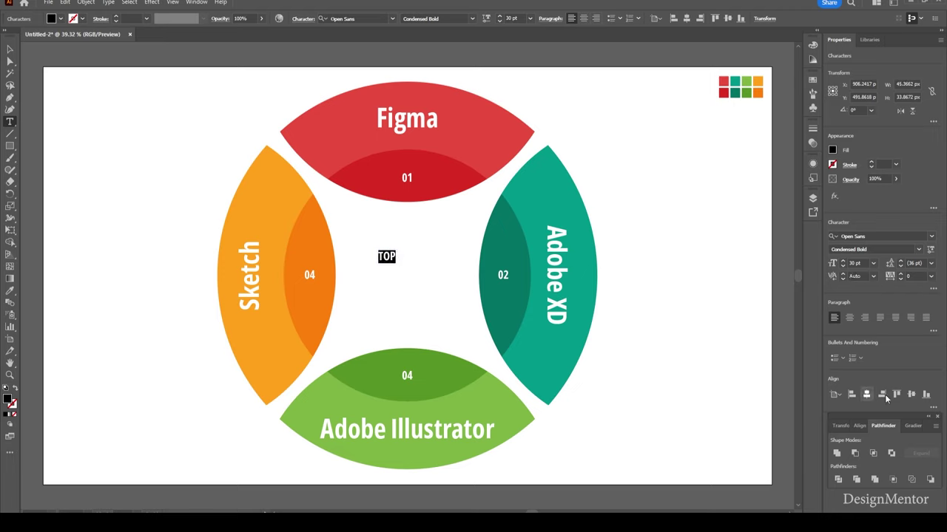
key("Escape")
left_click_drag(400, 259, 421, 280)
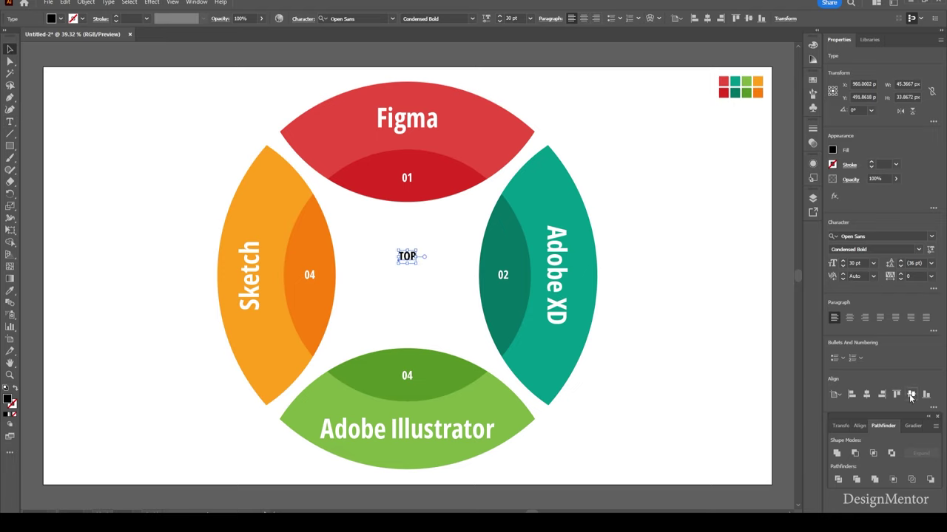
Set TOP to 50 pt and centre it on the artboard.
double_click(407, 275)
key("ctrl+a")
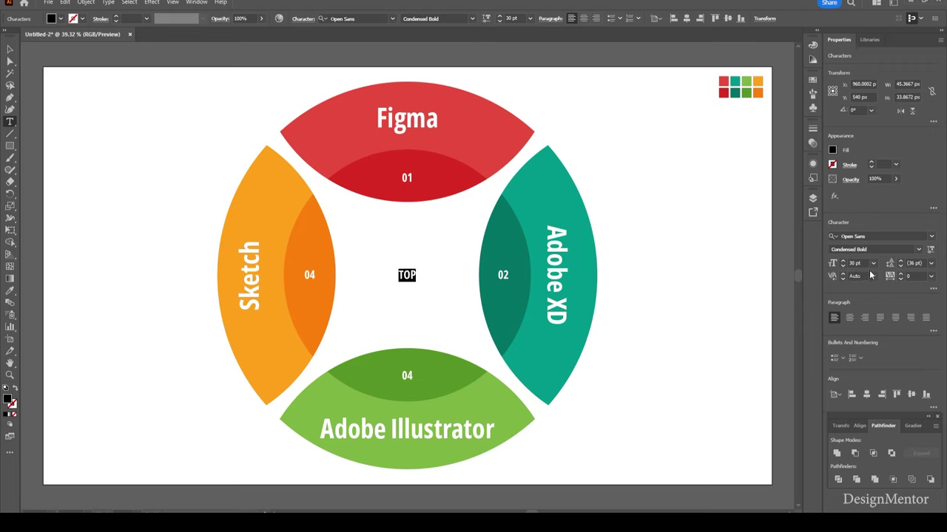
left_click(855, 264)
type("50")
key("Return")
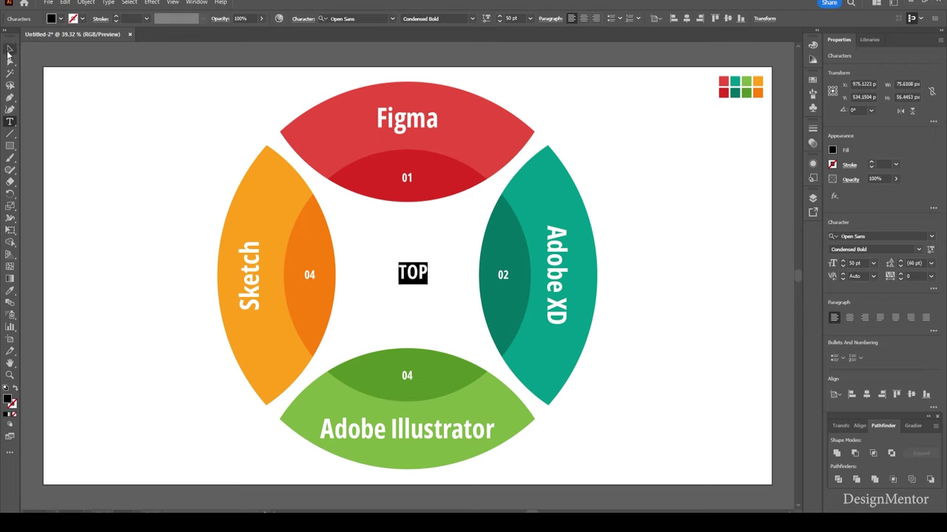
key("Escape")
left_click(867, 394)
left_click(911, 394)
left_click(718, 333)
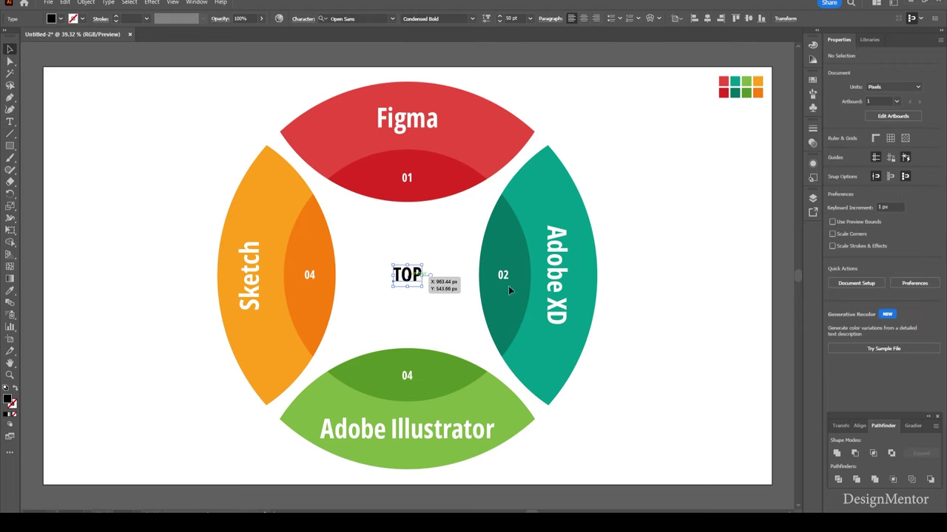
Duplicate TOP below and change it to 'Vector Softwares' in Condensed Light.
left_click_drag(407, 275, 408, 298)
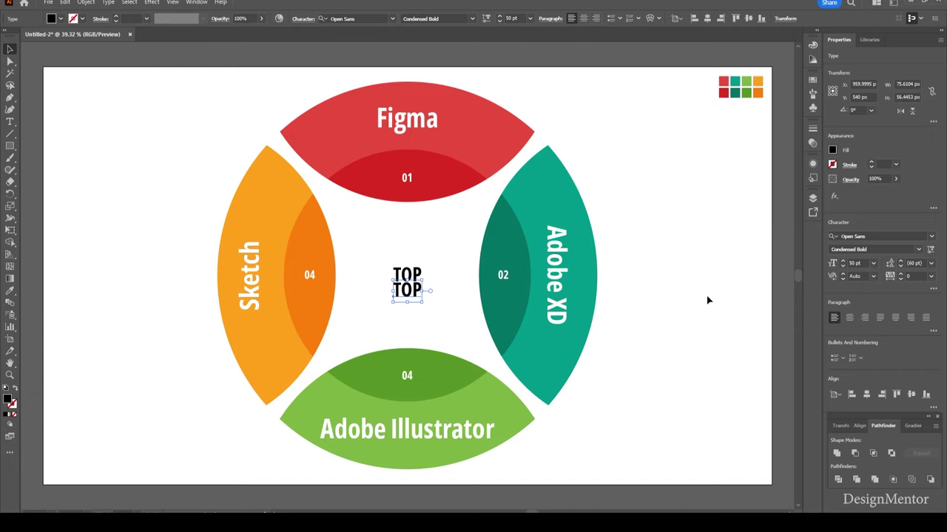
double_click(406, 296)
type("Vector")
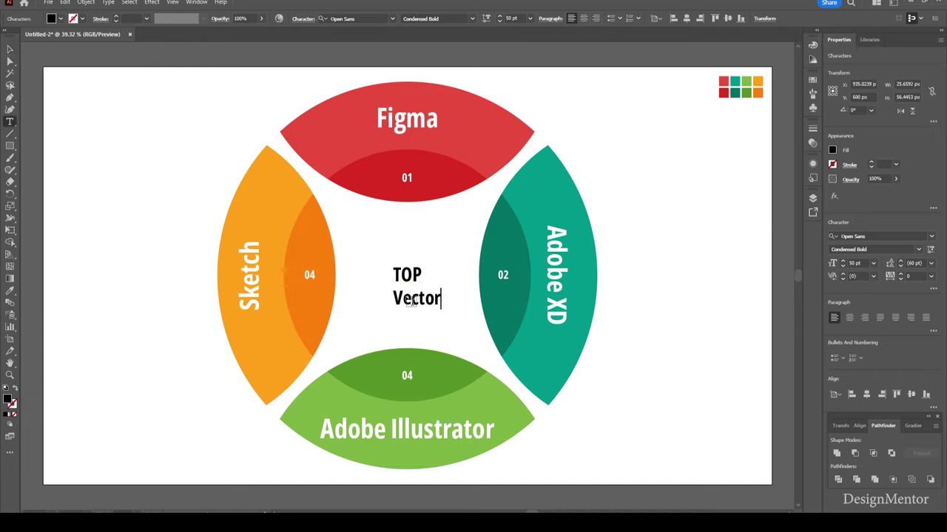
type(" Softwares")
left_click_drag(393, 298, 517, 299)
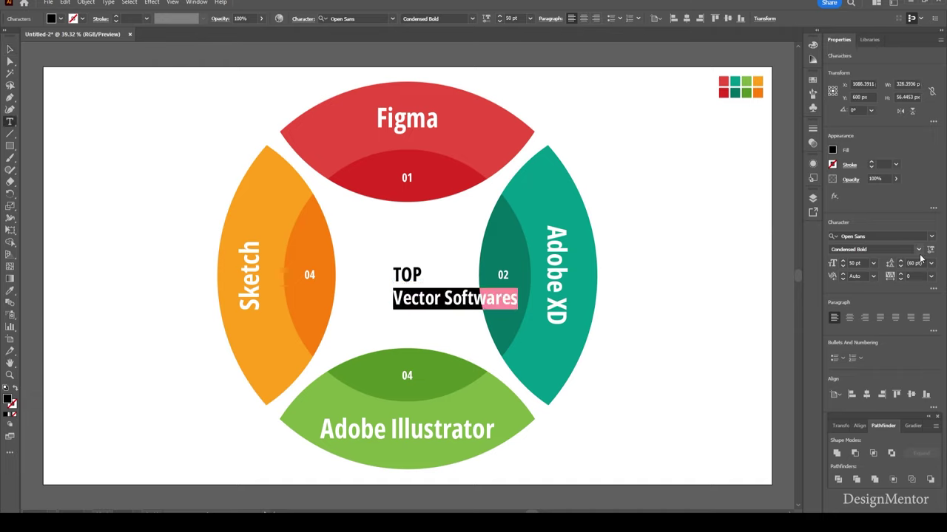
left_click(919, 251)
left_click(880, 272)
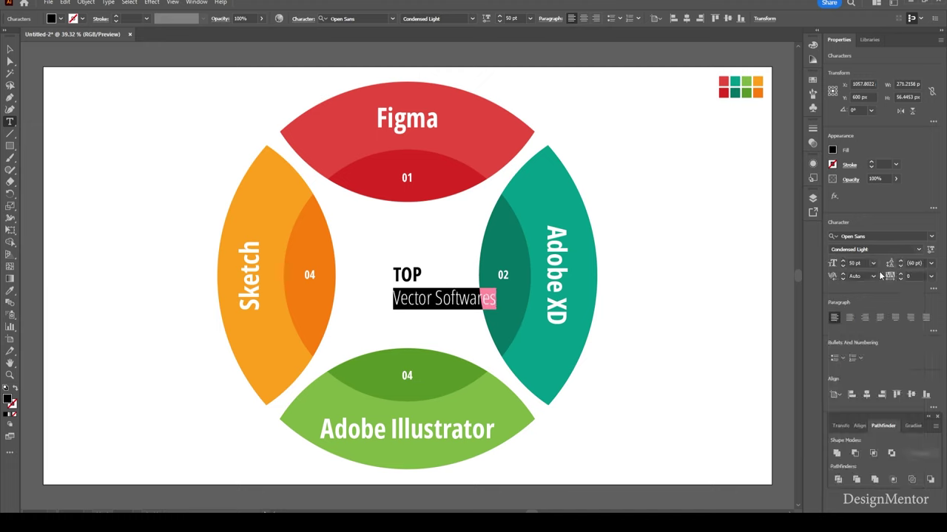
left_click(9, 49)
Centre Vector Softwares below TOP, group both, and centre the group vertically.
left_click(866, 394)
left_click(911, 394)
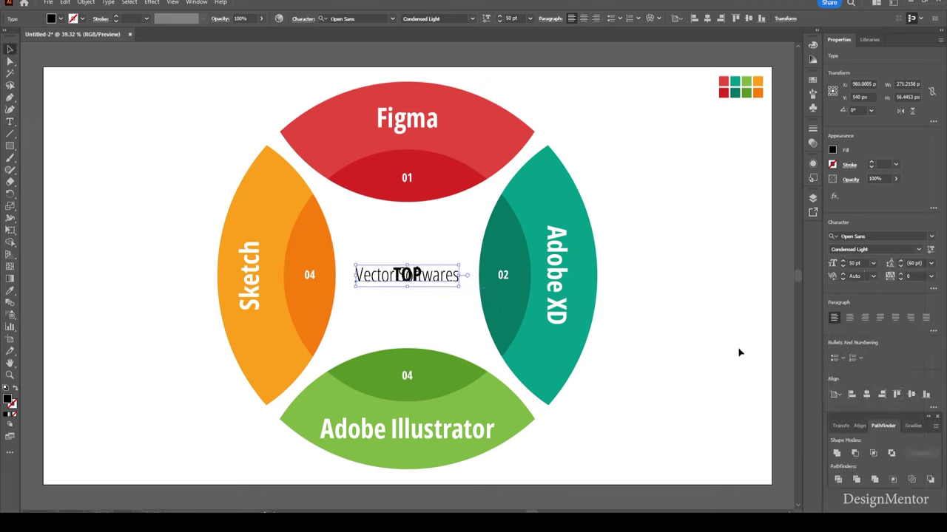
key("shift+Down")
key("shift+Down")
key("shift+Down")
key("shift+Down")
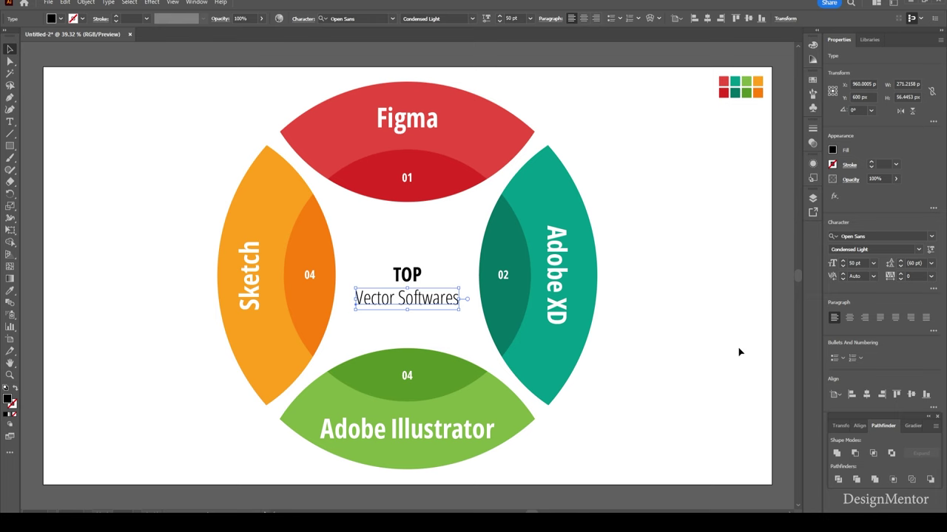
left_click(407, 275)
right_click(418, 299)
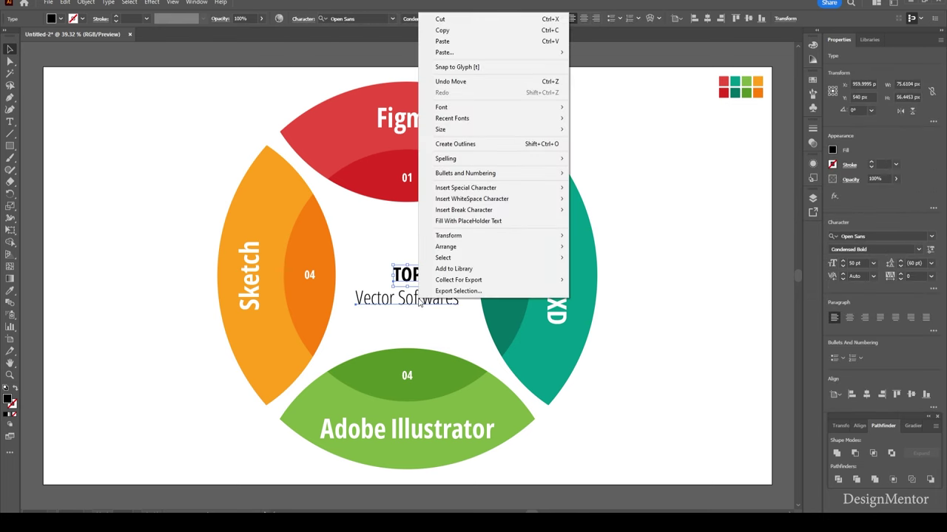
left_click(451, 229)
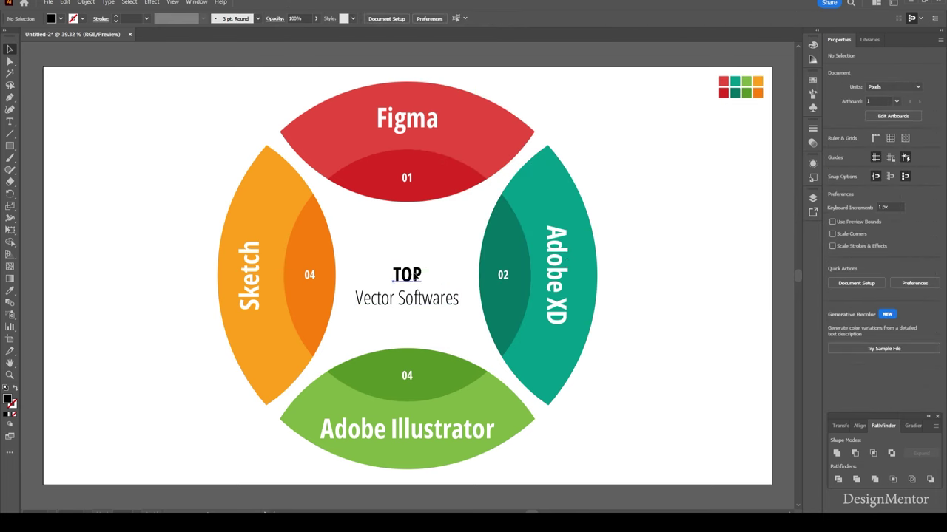
left_click(428, 299)
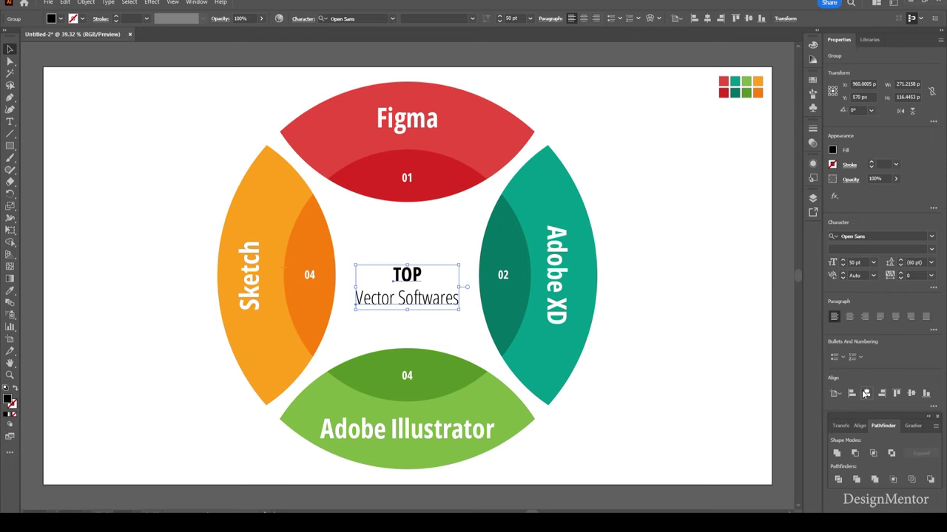
left_click(910, 393)
left_click(690, 353)
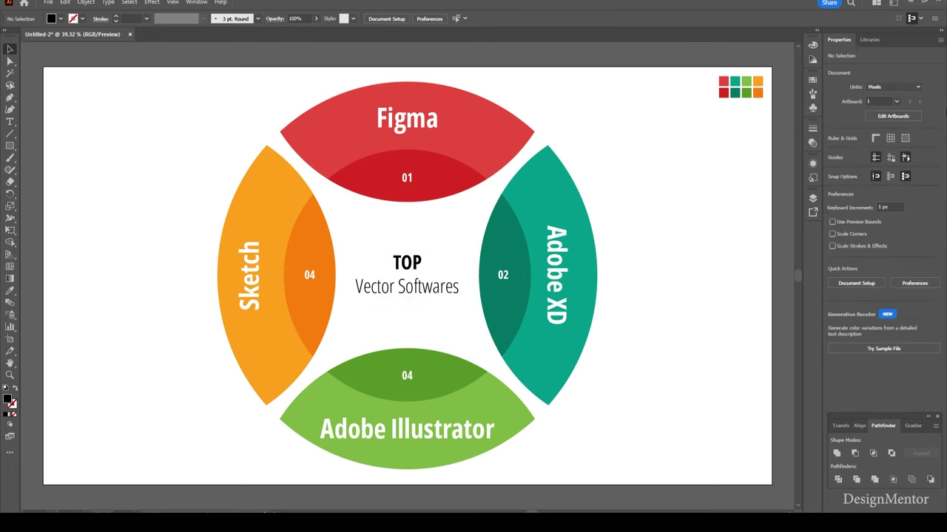